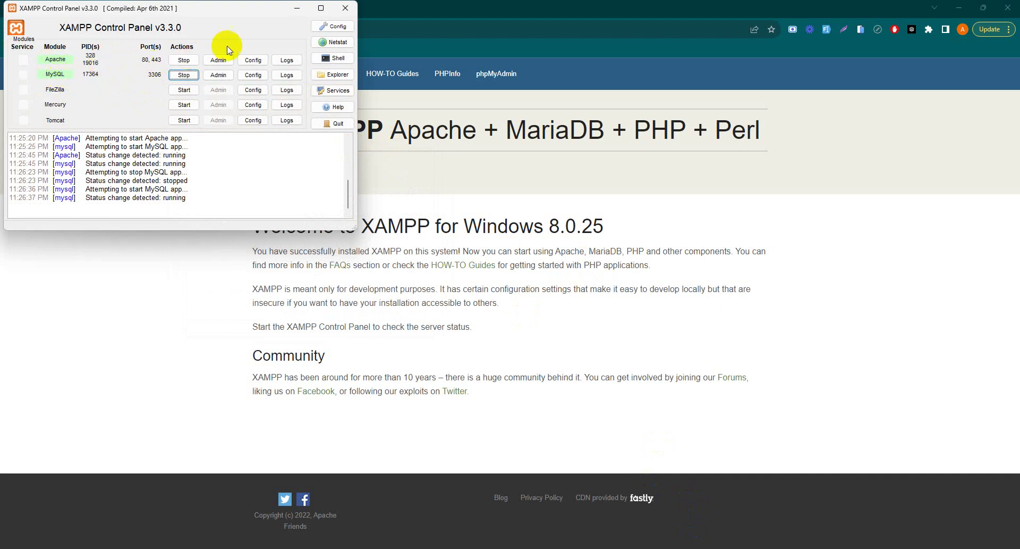
Minimize the XAMPP Control Panel to reveal the localhost XAMPP welcome page.
{"action": "left_click", "coordinate": [297, 8]}
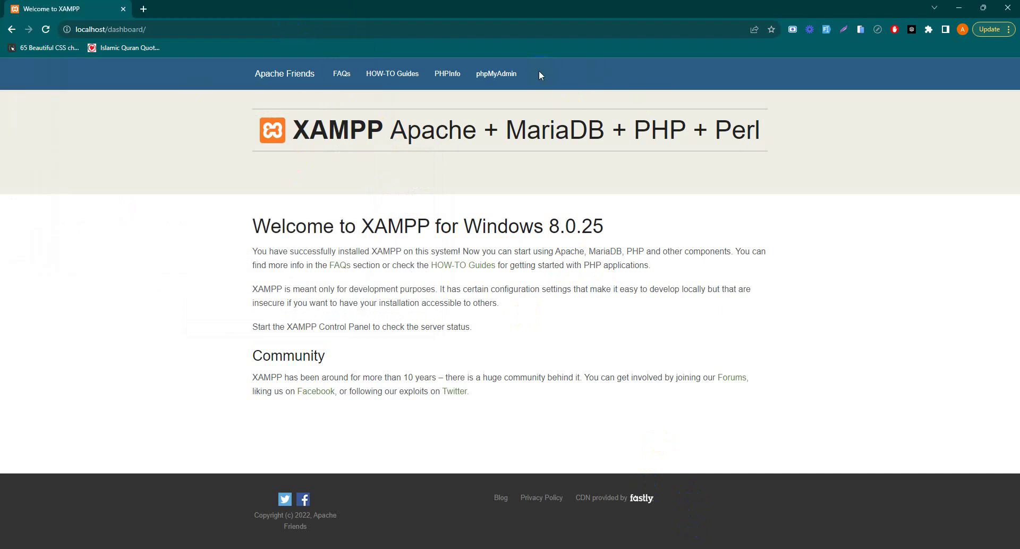
Open phpMyAdmin, then load wordpress.org in a second Chrome tab.
{"action": "left_click", "coordinate": [497, 73]}
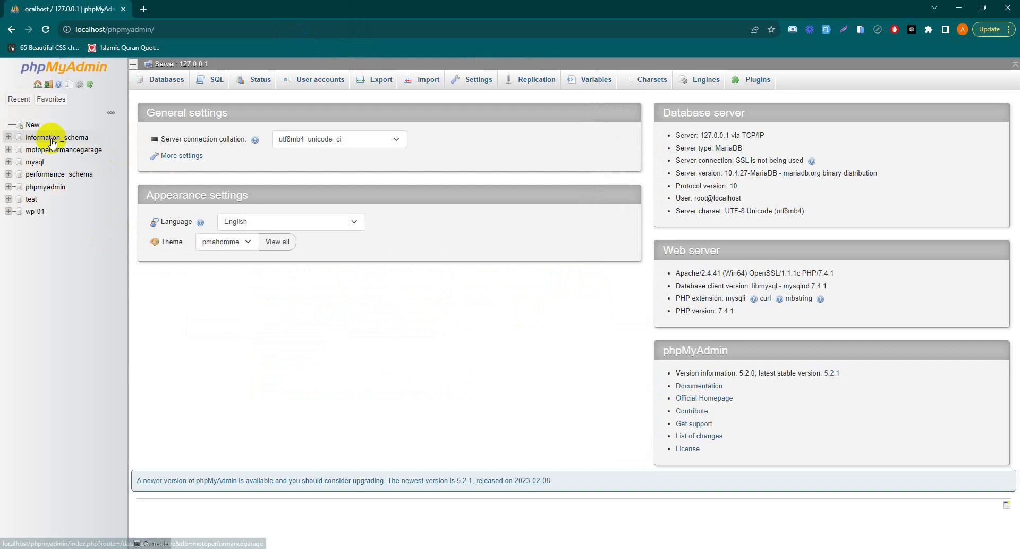
{"action": "left_click", "coordinate": [136, 25]}
{"action": "left_click", "coordinate": [143, 10]}
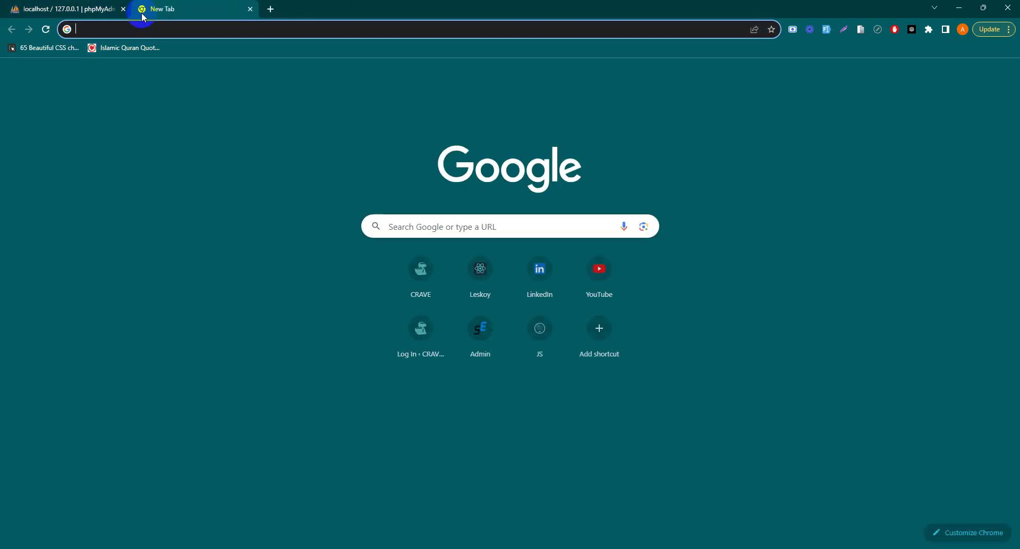
{"action": "type", "text": "worpd"}
{"action": "key", "text": "BackSpace"}
{"action": "key", "text": "BackSpace"}
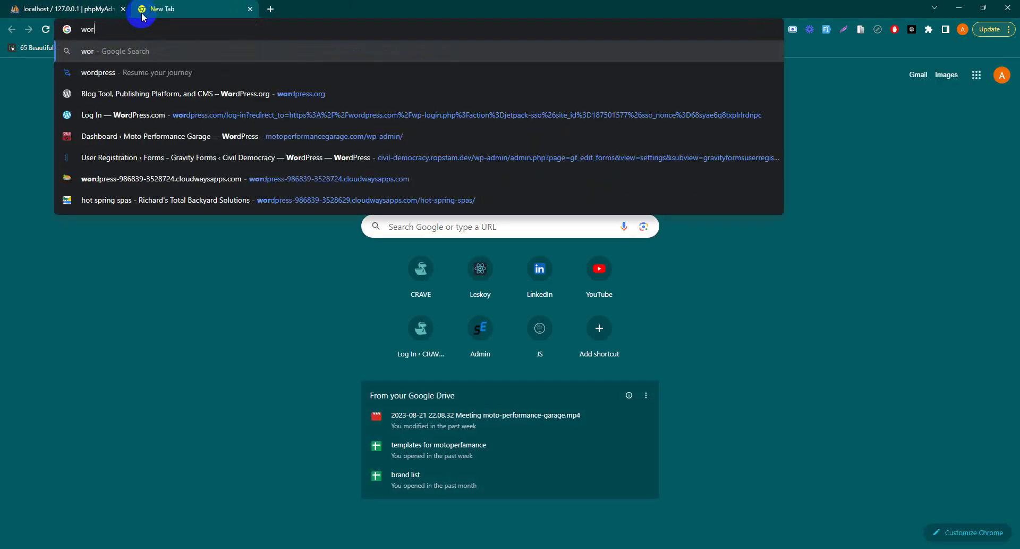
{"action": "type", "text": "d"}
{"action": "key", "text": "Return"}
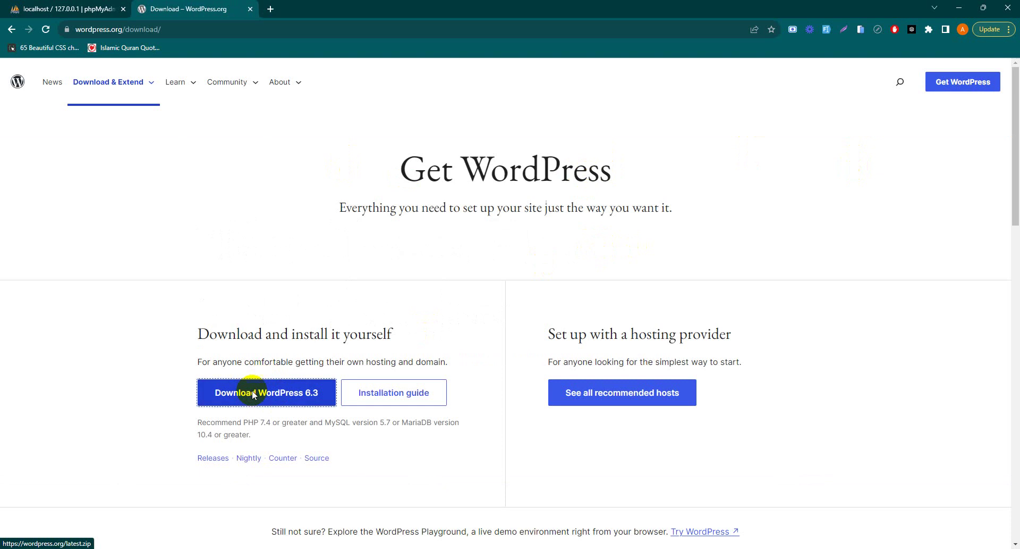
Download wordpress-6.3.zip and open it from Chrome's downloads list once finished.
{"action": "left_click", "coordinate": [245, 402]}
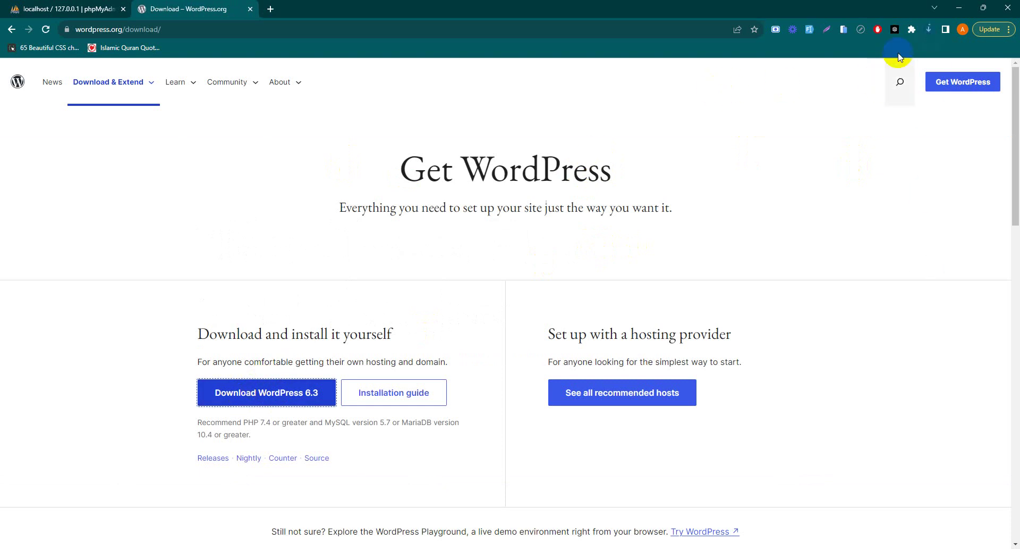
{"action": "left_click", "coordinate": [926, 32]}
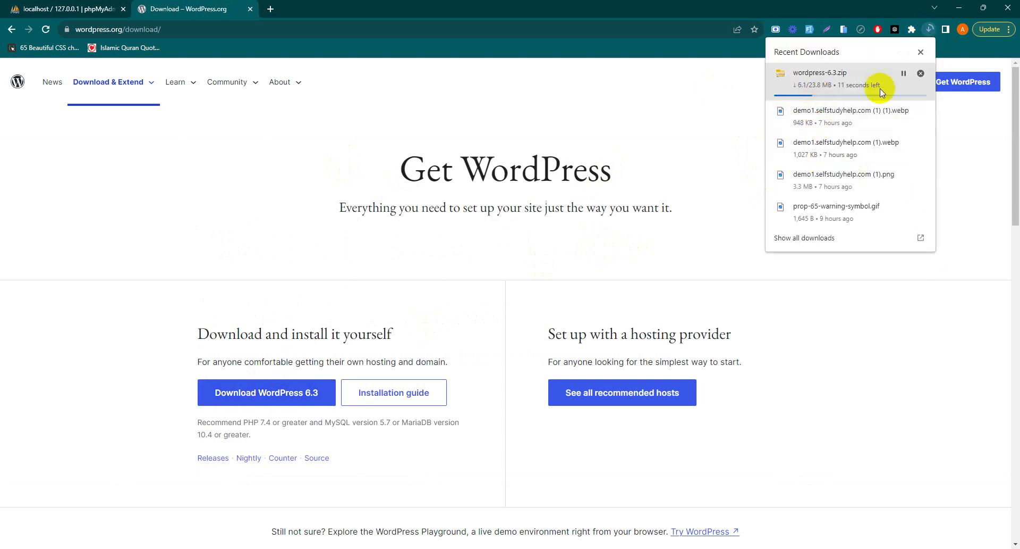
{"action": "left_click", "coordinate": [850, 85]}
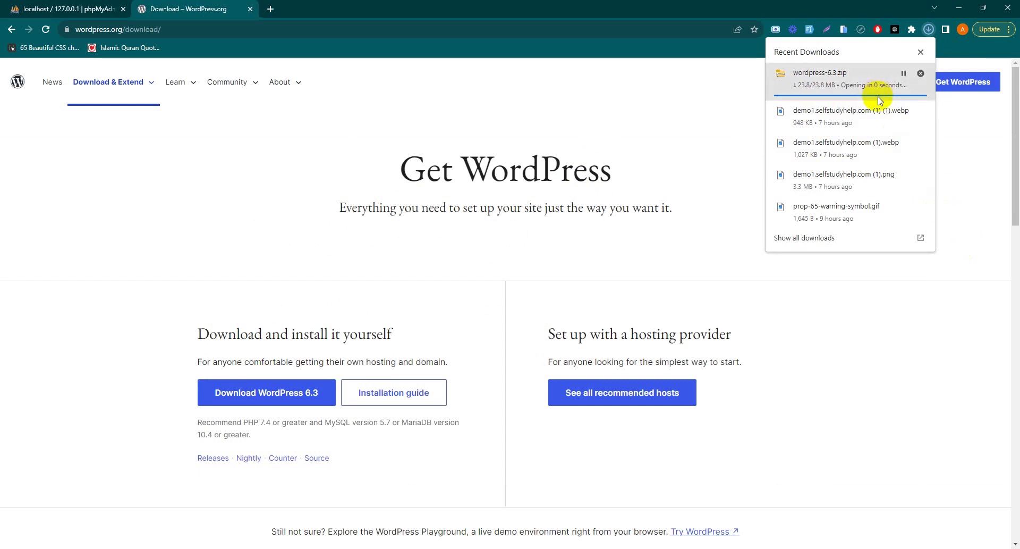
{"action": "mouse_move", "coordinate": [861, 83]}
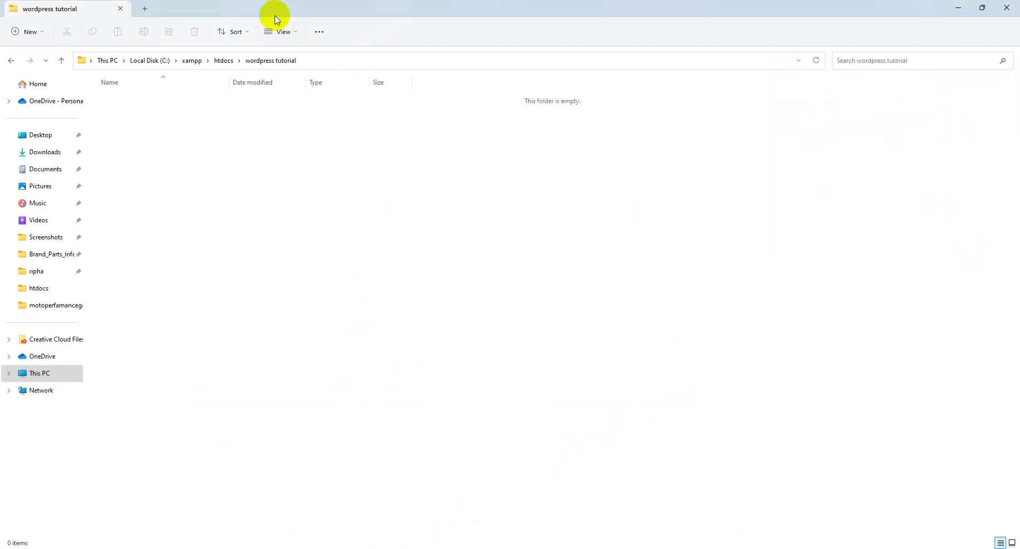
Check the empty xampp\htdocs\wordpress tutorial folder, then go to Downloads.
{"action": "left_click", "coordinate": [187, 61]}
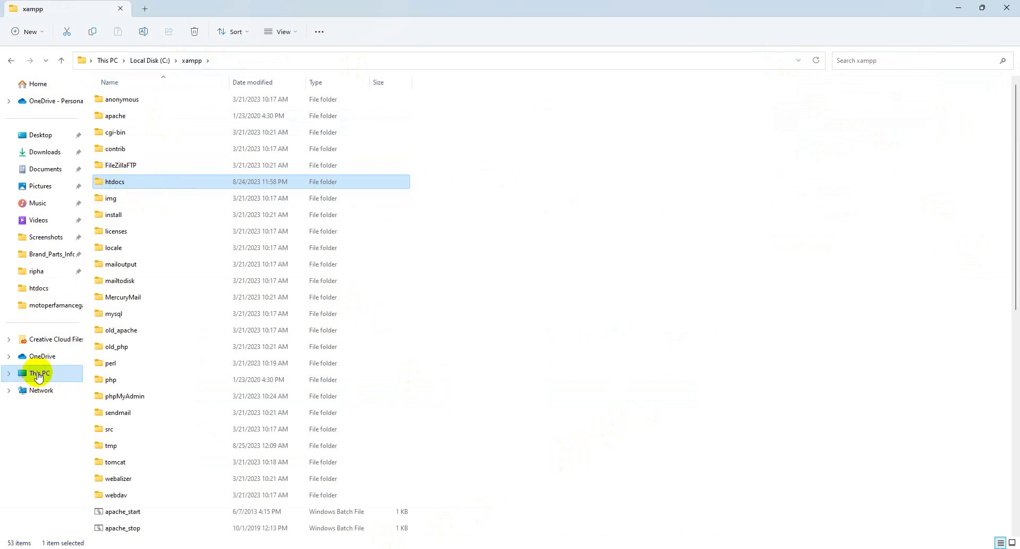
{"action": "double_click", "coordinate": [136, 182]}
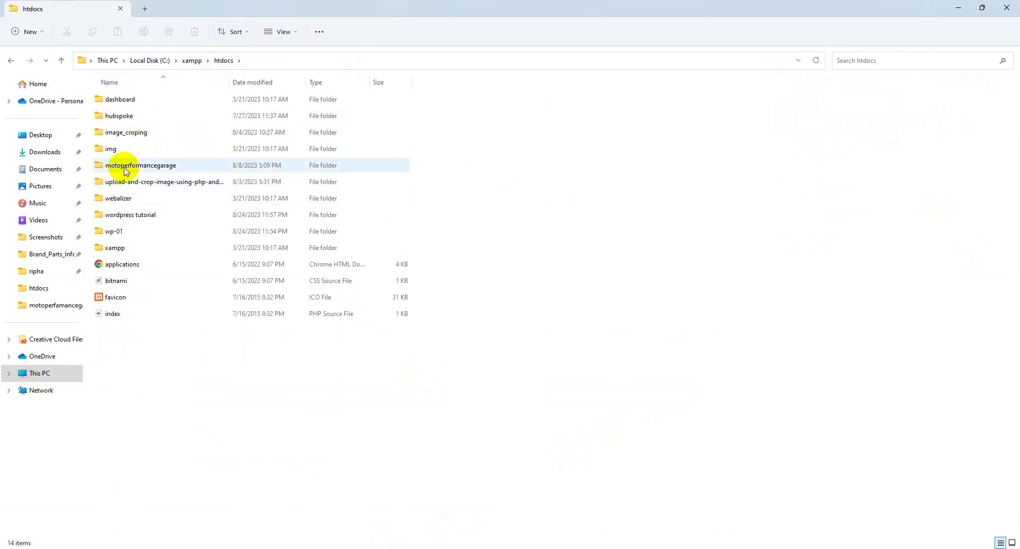
{"action": "double_click", "coordinate": [123, 217]}
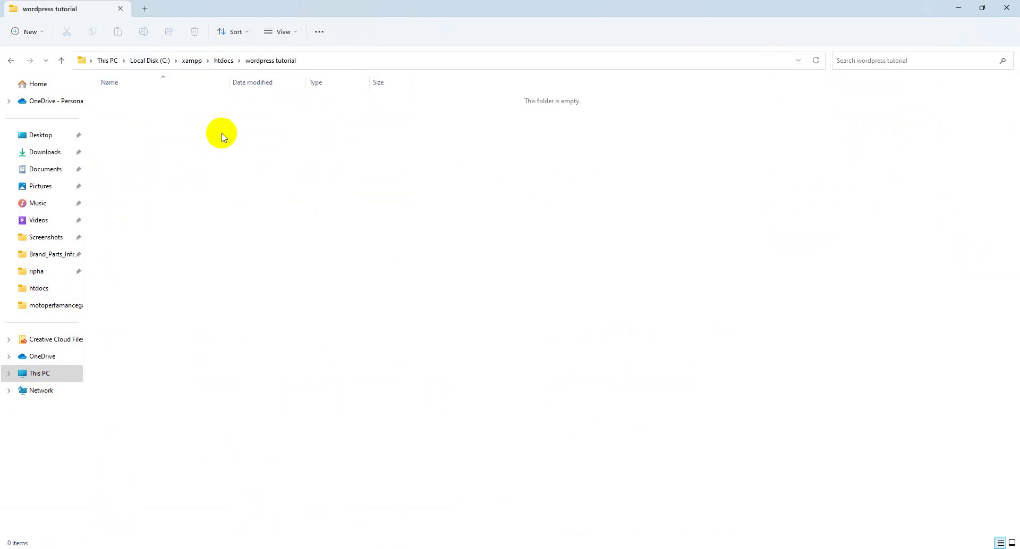
{"action": "left_click", "coordinate": [60, 151]}
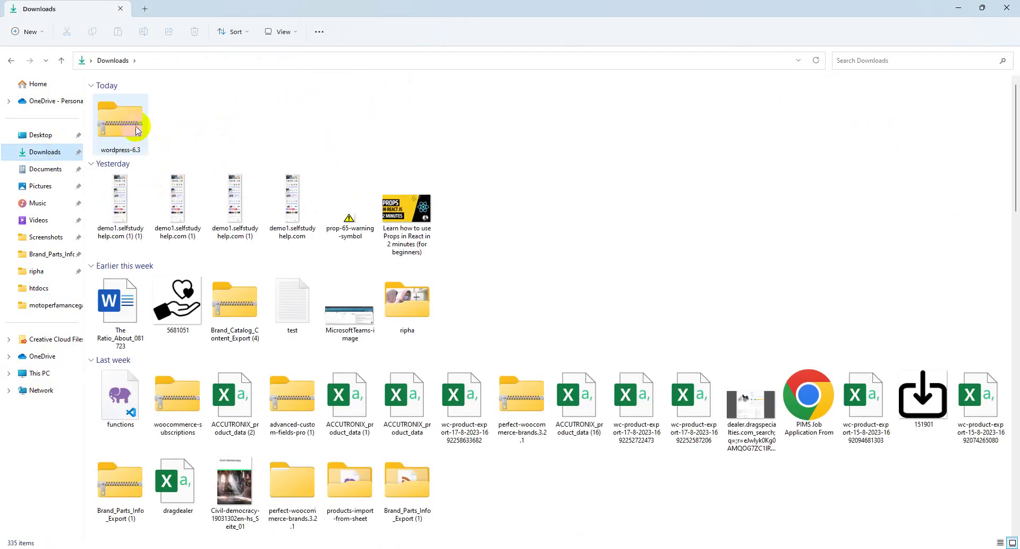
Inspect the wordpress-6.3 zip, then extract all of it into Downloads.
{"action": "left_click", "coordinate": [135, 125]}
{"action": "double_click", "coordinate": [136, 125]}
{"action": "left_click", "coordinate": [148, 101]}
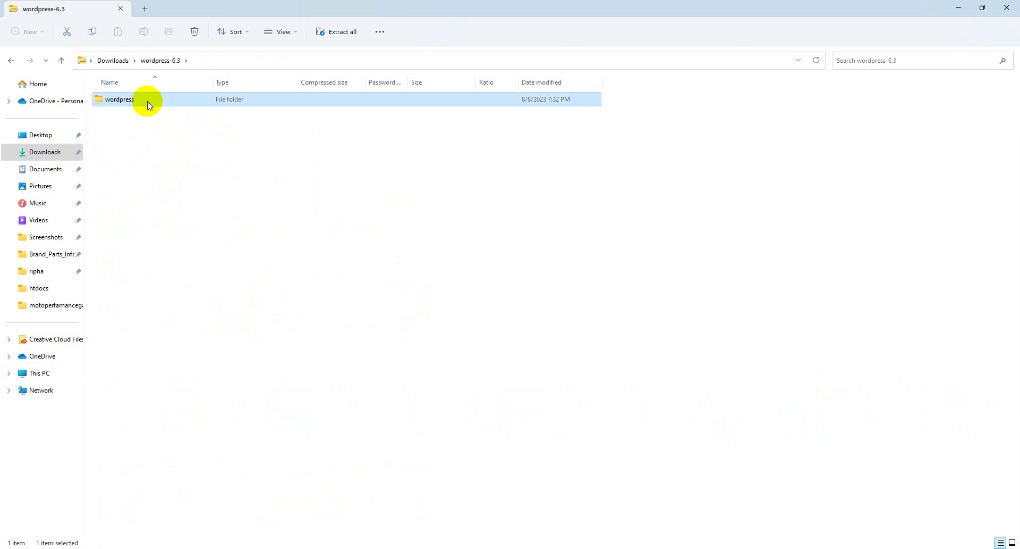
{"action": "left_click", "coordinate": [116, 60]}
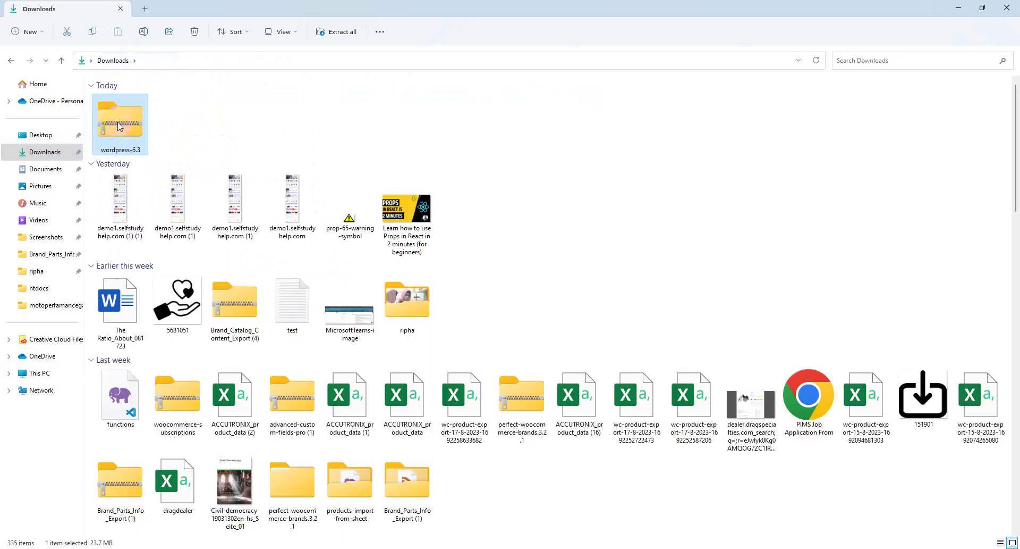
{"action": "right_click", "coordinate": [119, 126]}
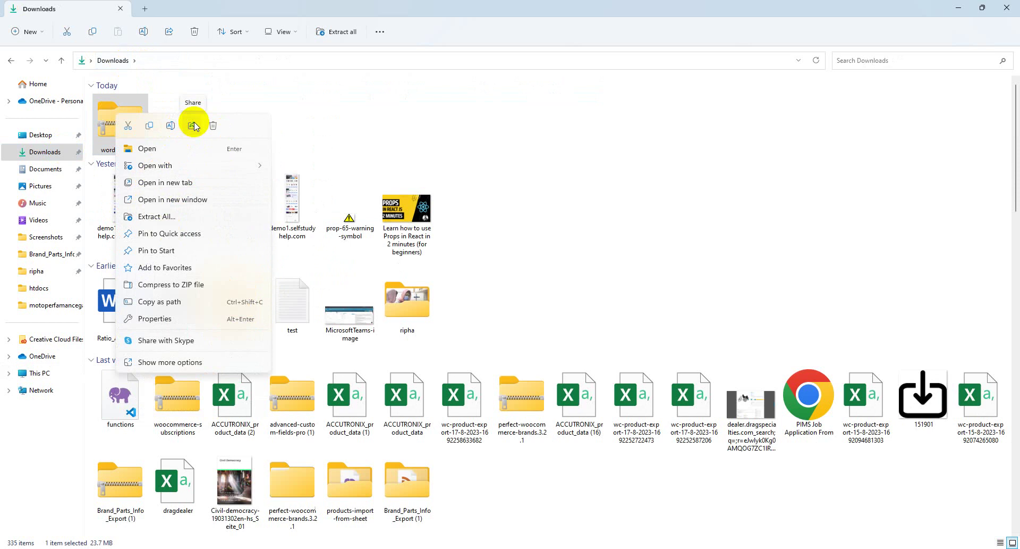
{"action": "left_click", "coordinate": [175, 217]}
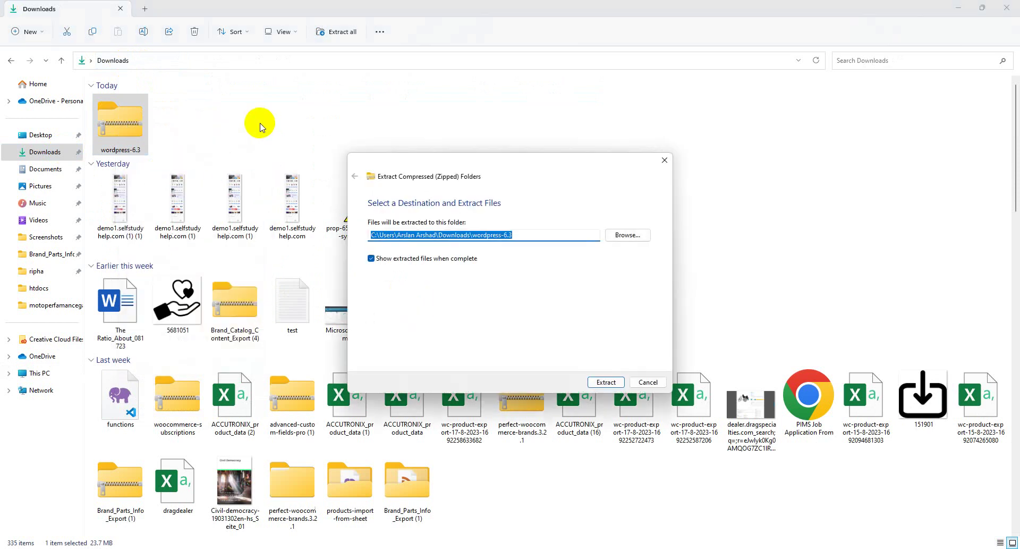
{"action": "left_click", "coordinate": [606, 382]}
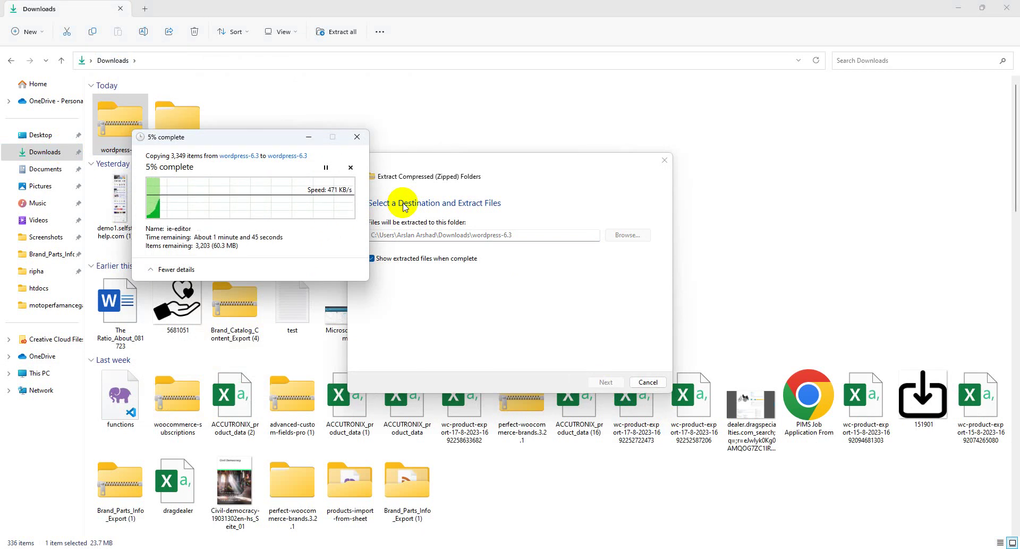
Minimize File Explorer and return to the phpMyAdmin tab in Chrome.
{"action": "left_click", "coordinate": [982, 7]}
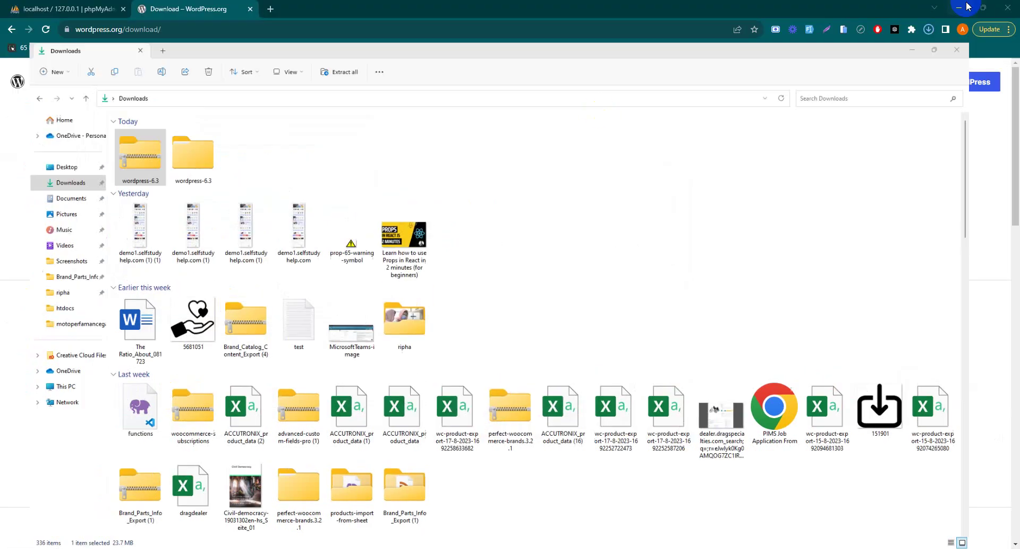
{"action": "left_click", "coordinate": [966, 7]}
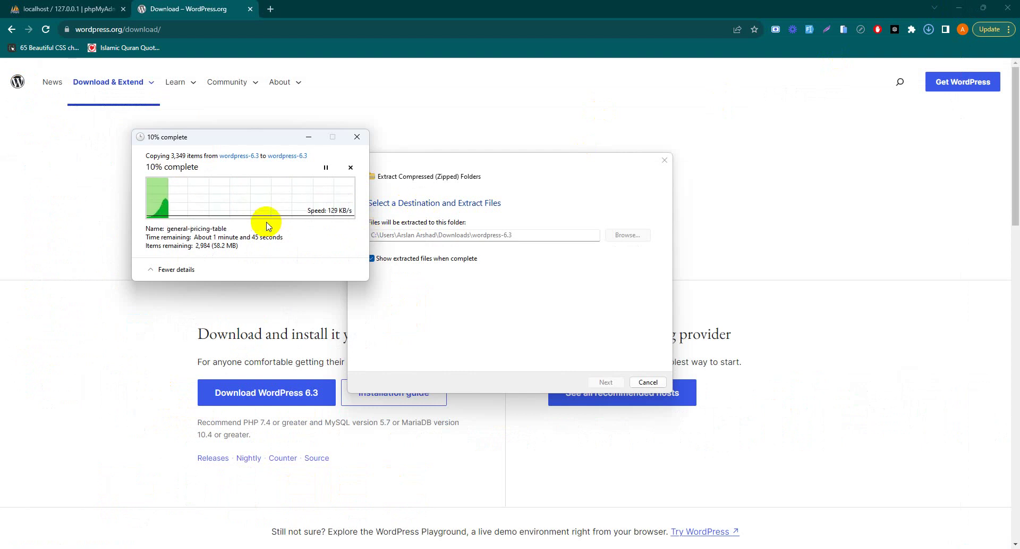
{"action": "left_click", "coordinate": [58, 7]}
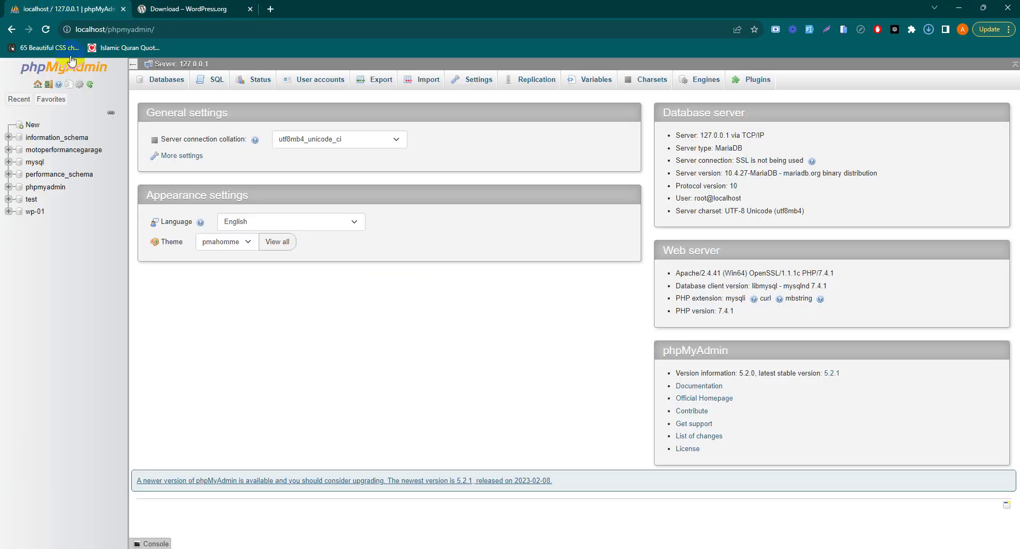
Create an empty database named wordpress_website, then check the zip extraction progress.
{"action": "left_click", "coordinate": [32, 124]}
{"action": "left_click", "coordinate": [211, 172]}
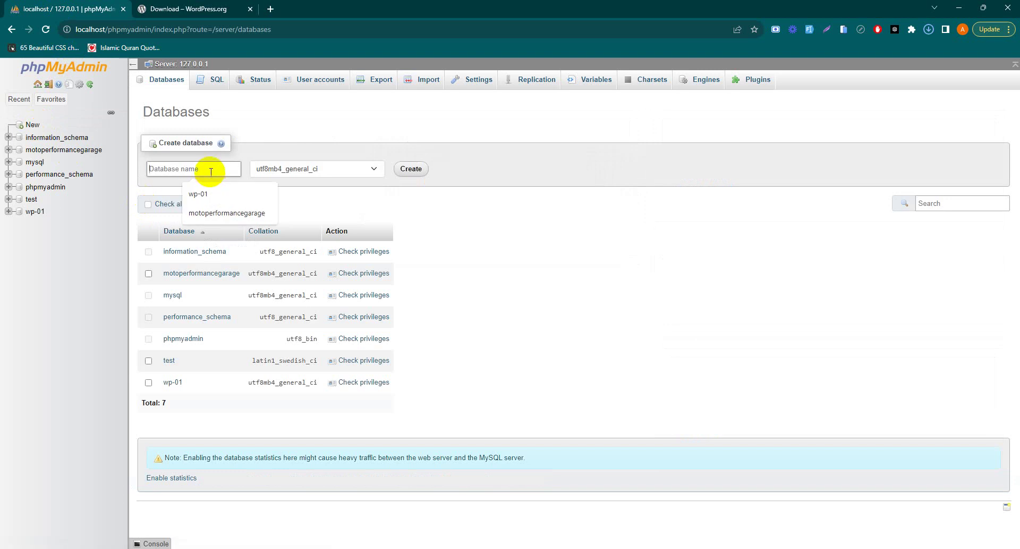
{"action": "type", "text": "wordpress_website"}
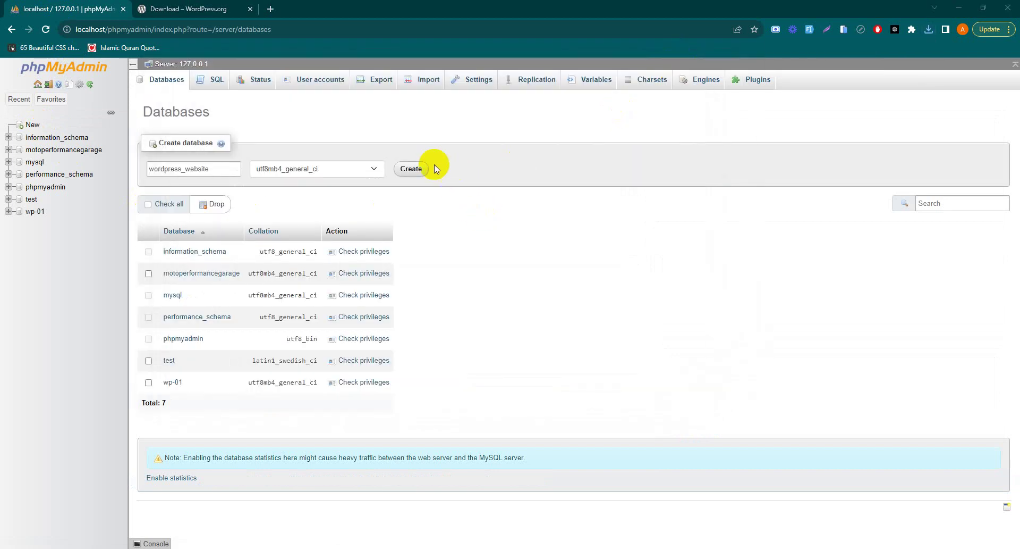
{"action": "left_click", "coordinate": [424, 168]}
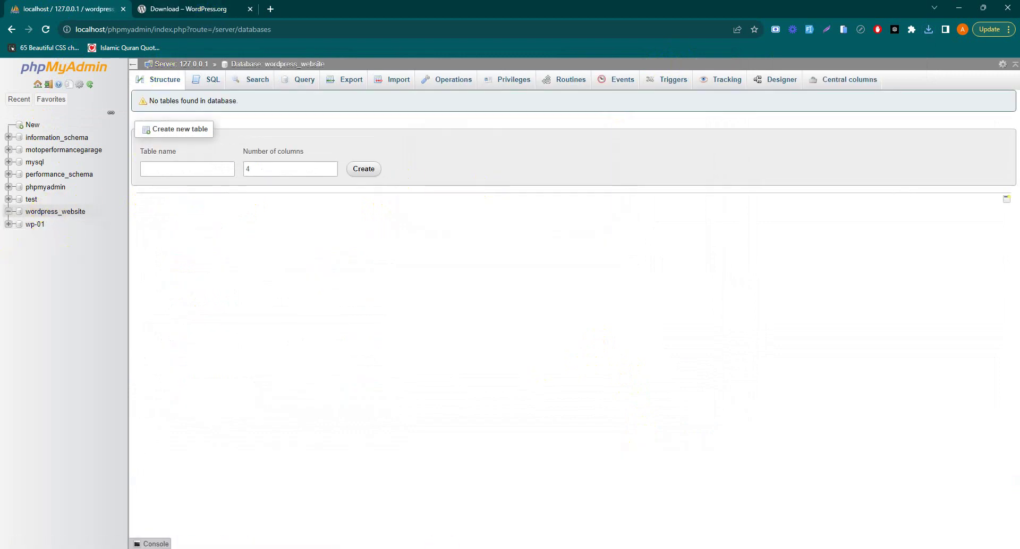
{"action": "mouse_move", "coordinate": [375, 523]}
{"action": "left_click", "coordinate": [444, 497]}
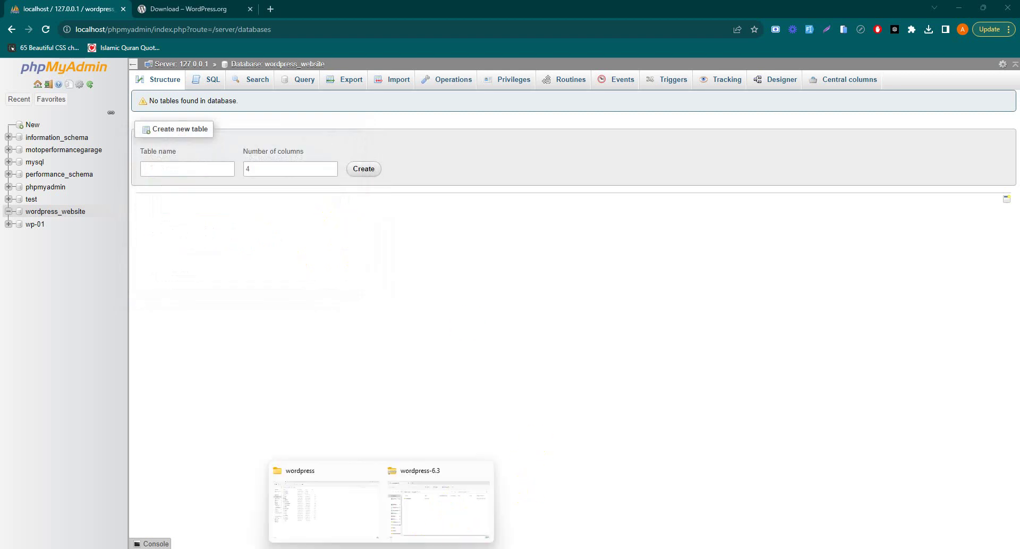
Open the extracted wordpress folder inside Downloads\wordpress-6.3.
{"action": "left_click", "coordinate": [417, 510]}
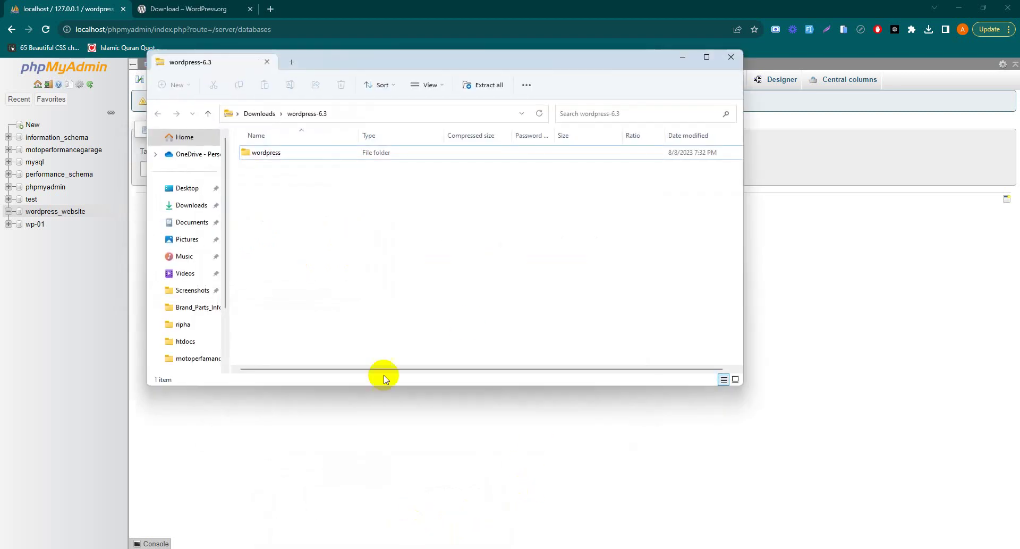
{"action": "left_click", "coordinate": [260, 113]}
{"action": "double_click", "coordinate": [296, 170]}
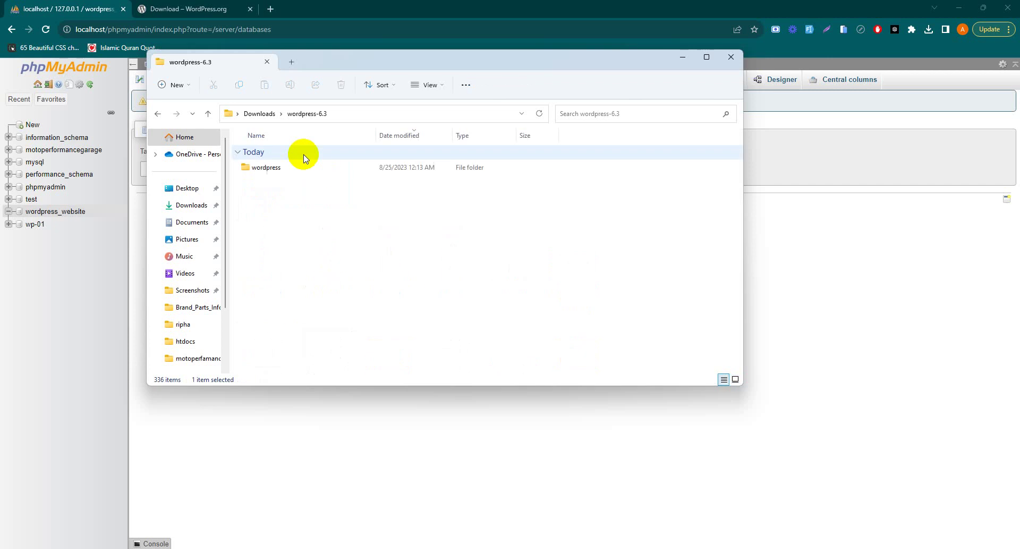
{"action": "double_click", "coordinate": [266, 167]}
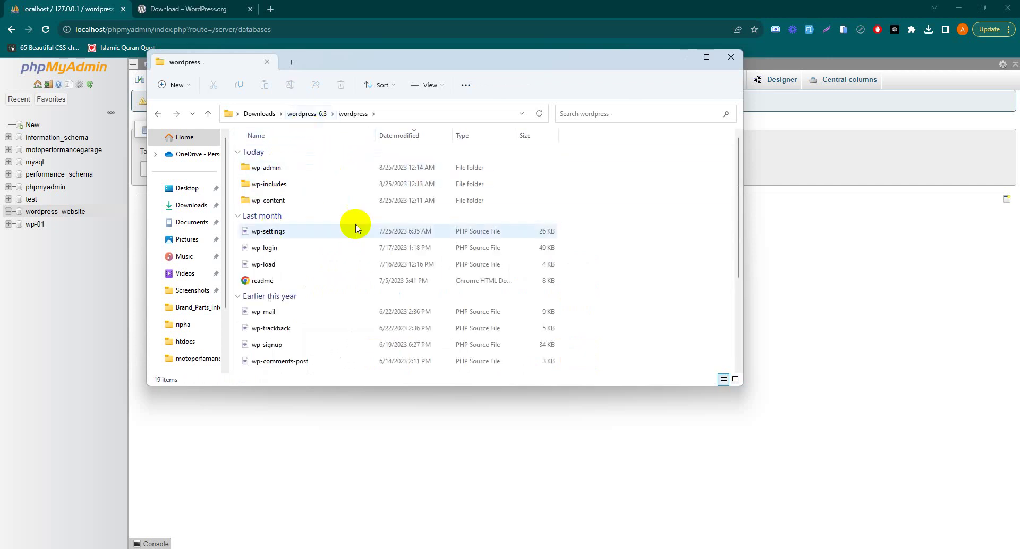
Select all 19 WordPress files and folders for copying.
{"action": "left_click", "coordinate": [351, 215]}
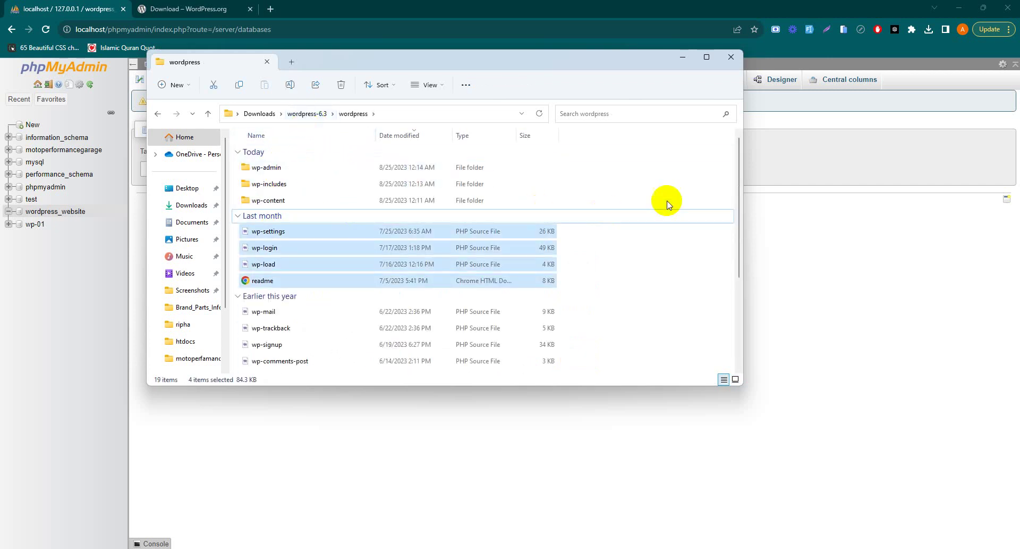
{"action": "left_click", "coordinate": [668, 173]}
{"action": "key", "text": "ctrl+a"}
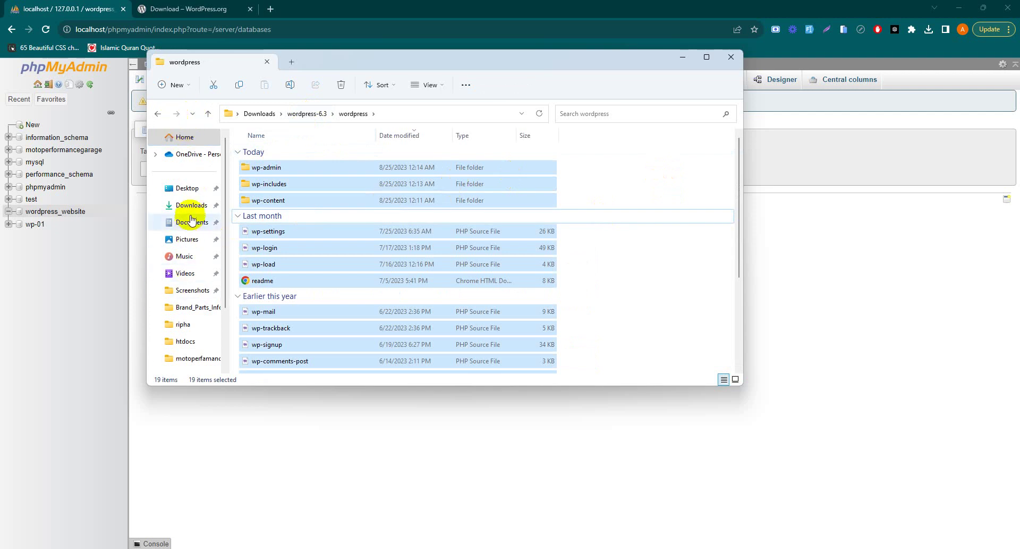
{"action": "scroll", "coordinate": [181, 266], "scroll_direction": "down", "scroll_amount": 2}
{"action": "mouse_move", "coordinate": [379, 547]}
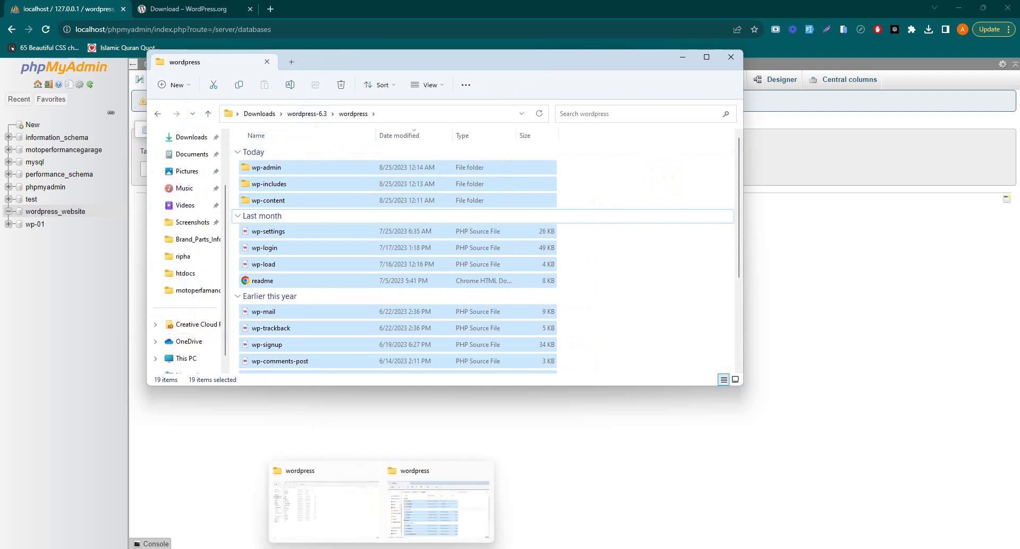
{"action": "left_click", "coordinate": [330, 501]}
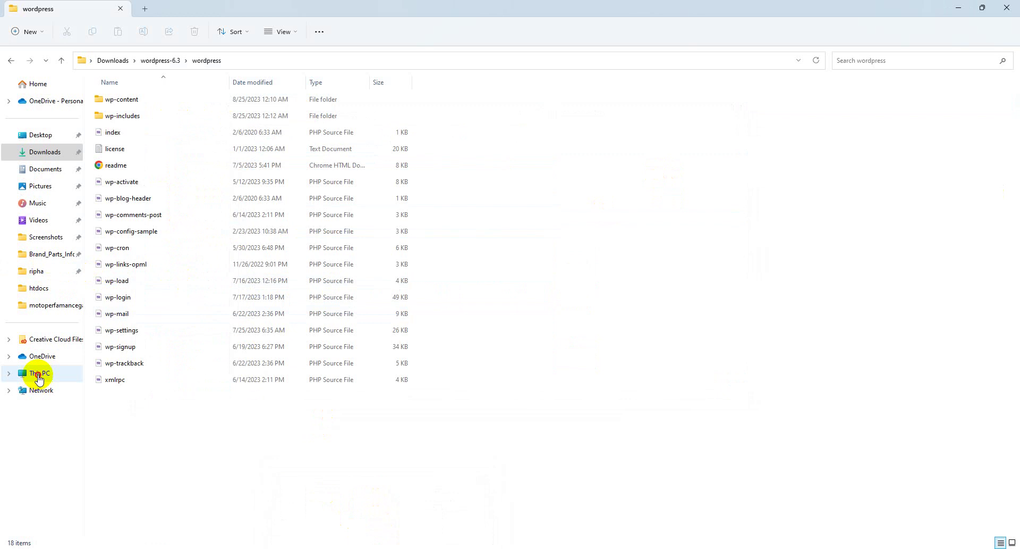
Navigate to C:\xampp\htdocs\wordpress tutorial.
{"action": "left_click", "coordinate": [40, 372]}
{"action": "left_click", "coordinate": [175, 113]}
{"action": "double_click", "coordinate": [175, 110]}
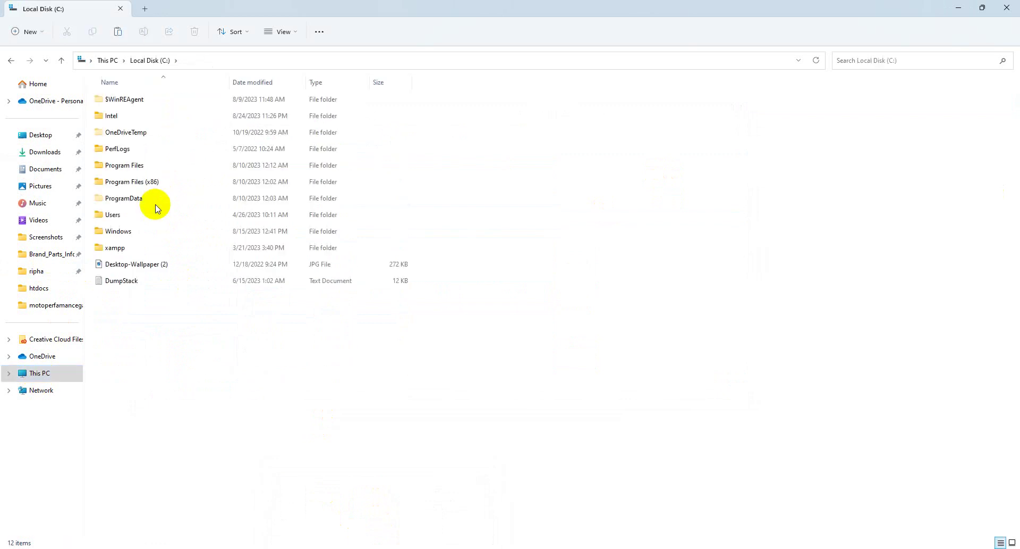
{"action": "double_click", "coordinate": [140, 248]}
{"action": "double_click", "coordinate": [133, 182]}
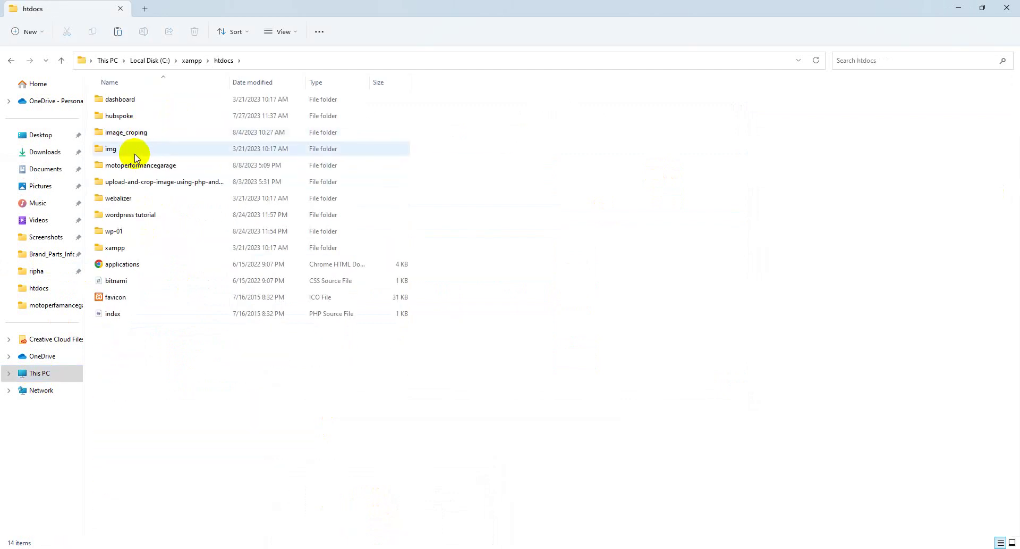
{"action": "left_click", "coordinate": [140, 215]}
{"action": "double_click", "coordinate": [141, 214]}
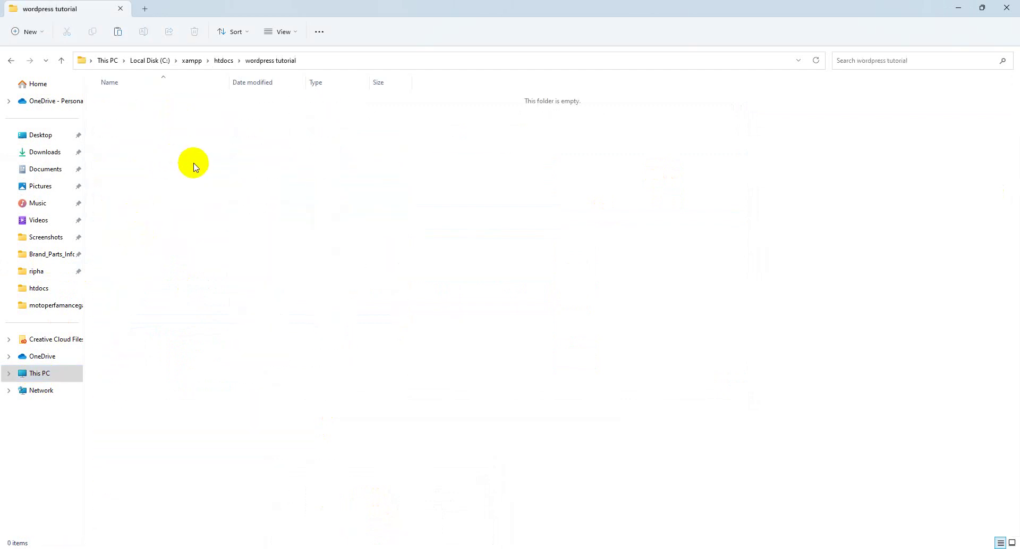
Create and delete a throwaway New folder, then paste the 19 WordPress items here.
{"action": "right_click", "coordinate": [194, 161]}
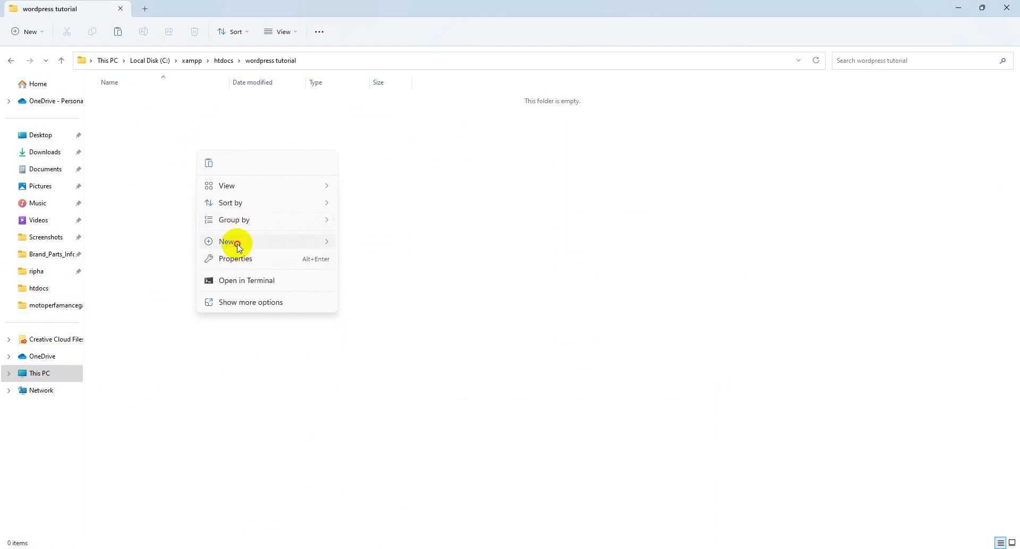
{"action": "mouse_move", "coordinate": [234, 241]}
{"action": "left_click", "coordinate": [368, 243]}
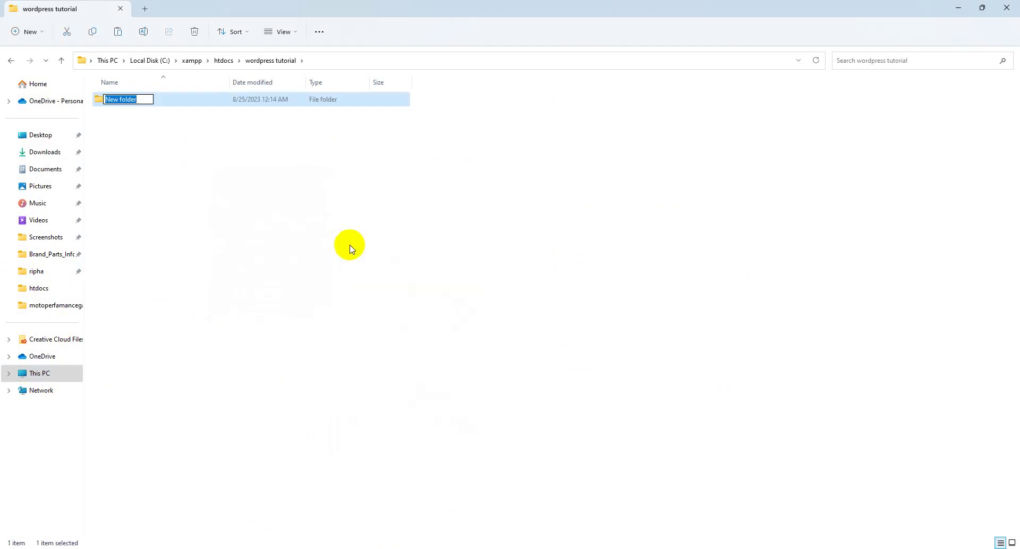
{"action": "left_click", "coordinate": [345, 248]}
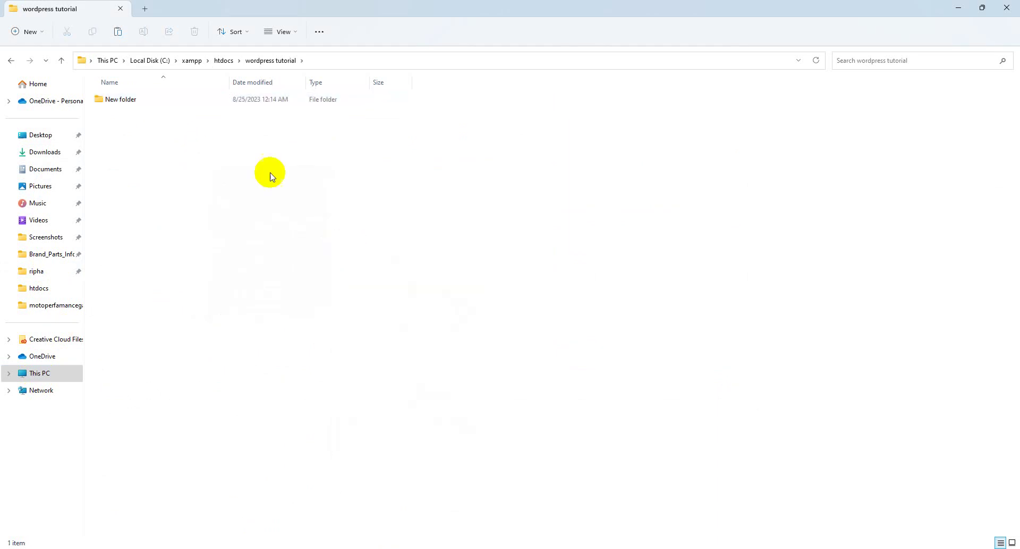
{"action": "left_click", "coordinate": [191, 100]}
{"action": "key", "text": "Delete"}
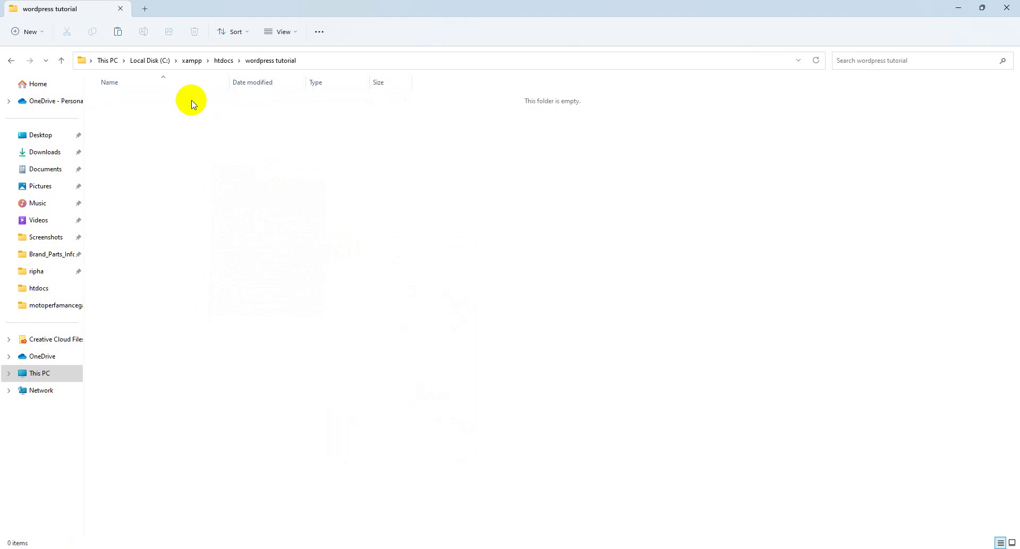
{"action": "key", "text": "ctrl+v"}
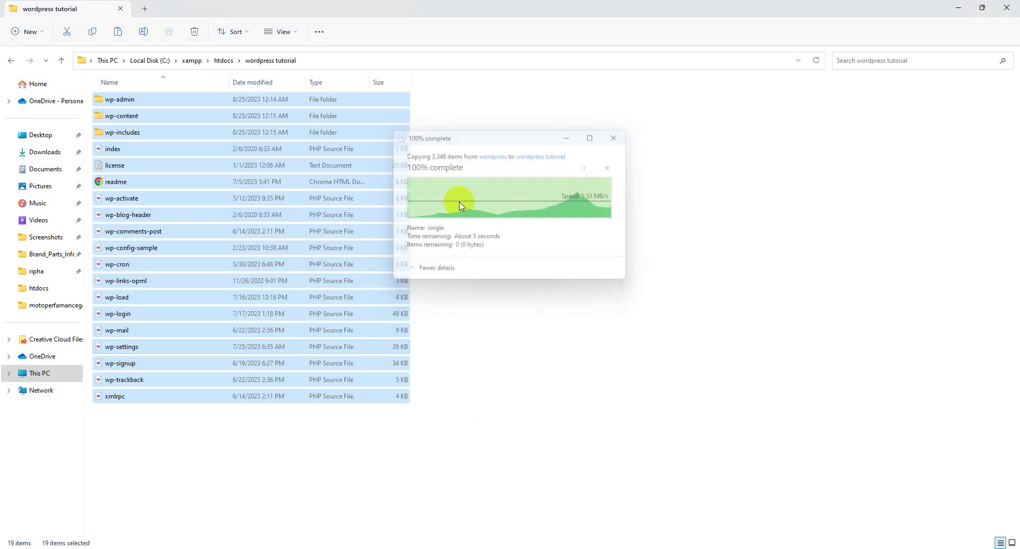
{"action": "left_click", "coordinate": [474, 325]}
Load localhost/wordpress tutroial in a new Chrome tab, getting a 404 Object not found page.
{"action": "mouse_move", "coordinate": [639, 548]}
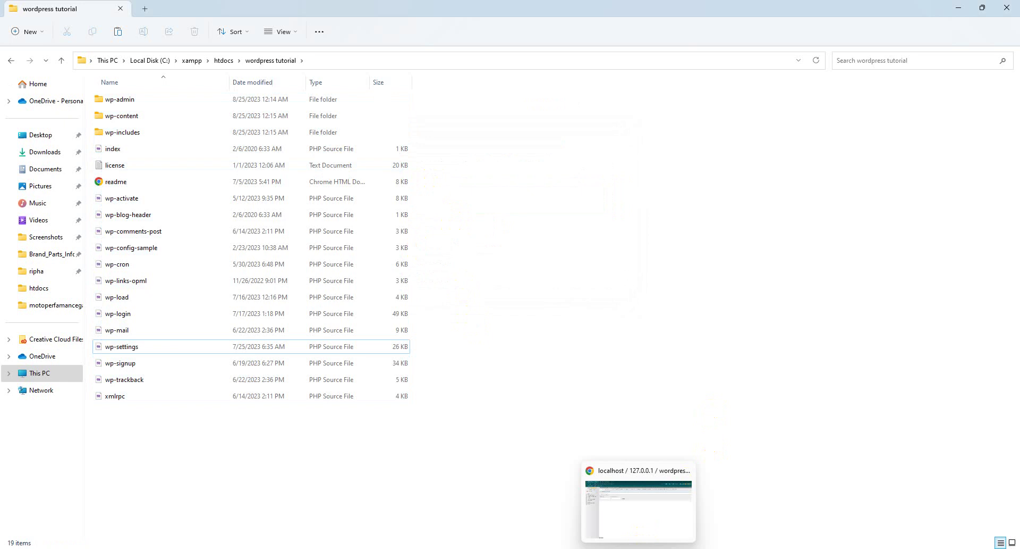
{"action": "left_click", "coordinate": [626, 518]}
{"action": "left_click", "coordinate": [202, 8]}
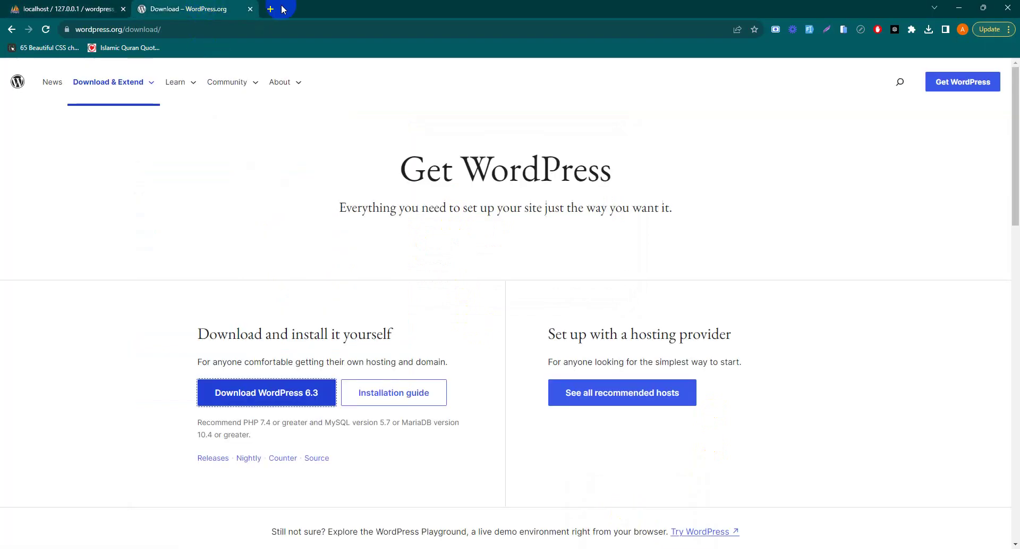
{"action": "left_click", "coordinate": [270, 10]}
{"action": "type", "text": "lo"}
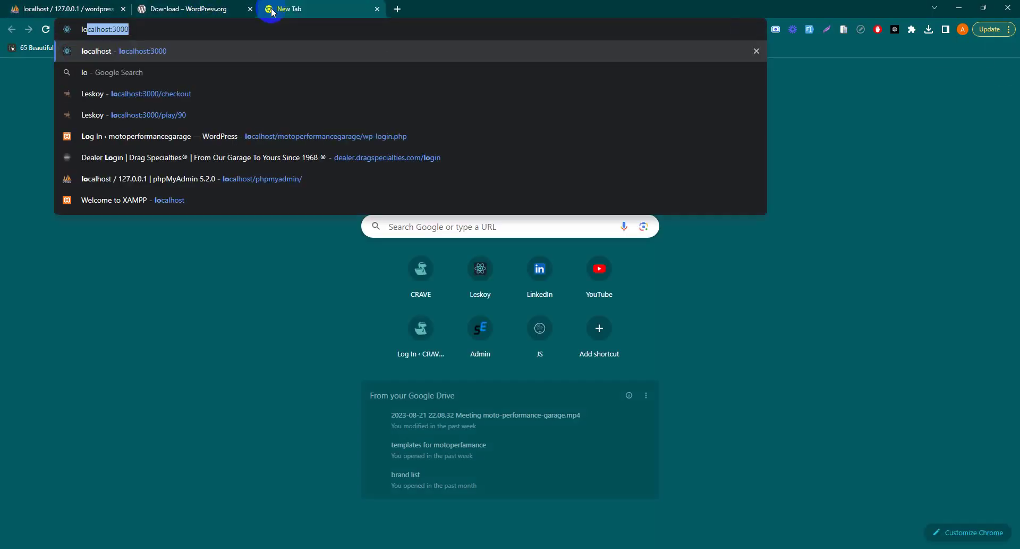
{"action": "type", "text": "calhost"}
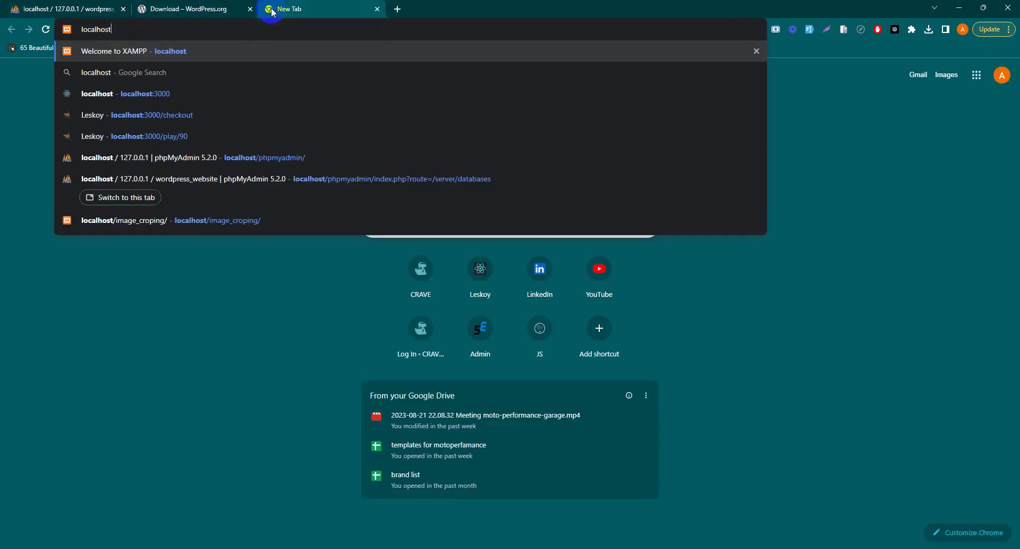
{"action": "type", "text": "/wordpres"}
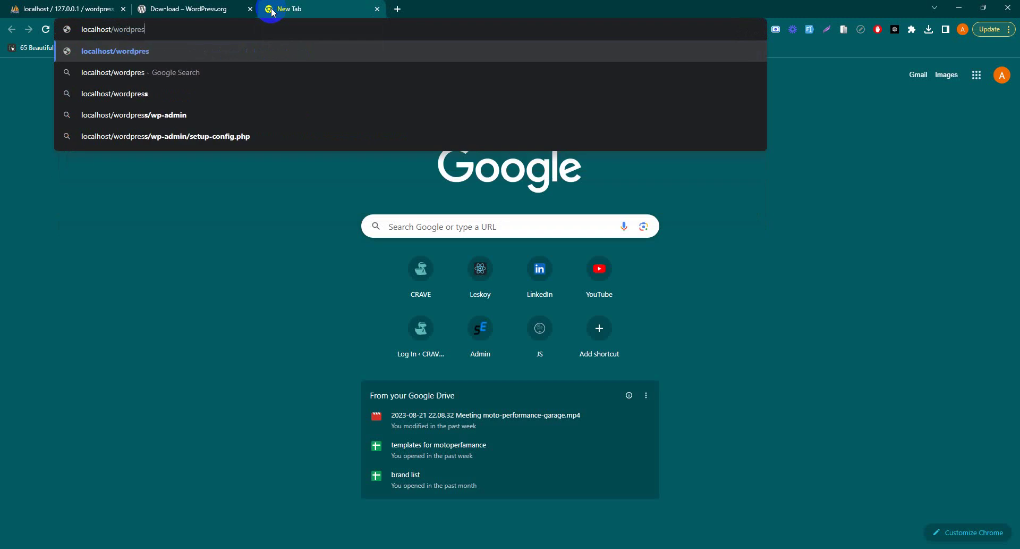
{"action": "type", "text": "s"}
{"action": "type", "text": " tutroial"}
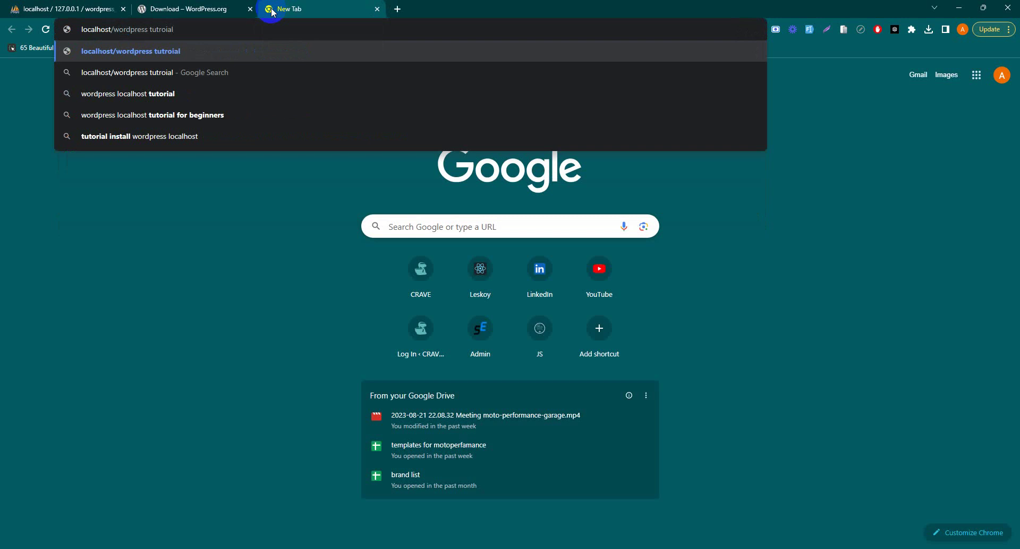
{"action": "key", "text": "Return"}
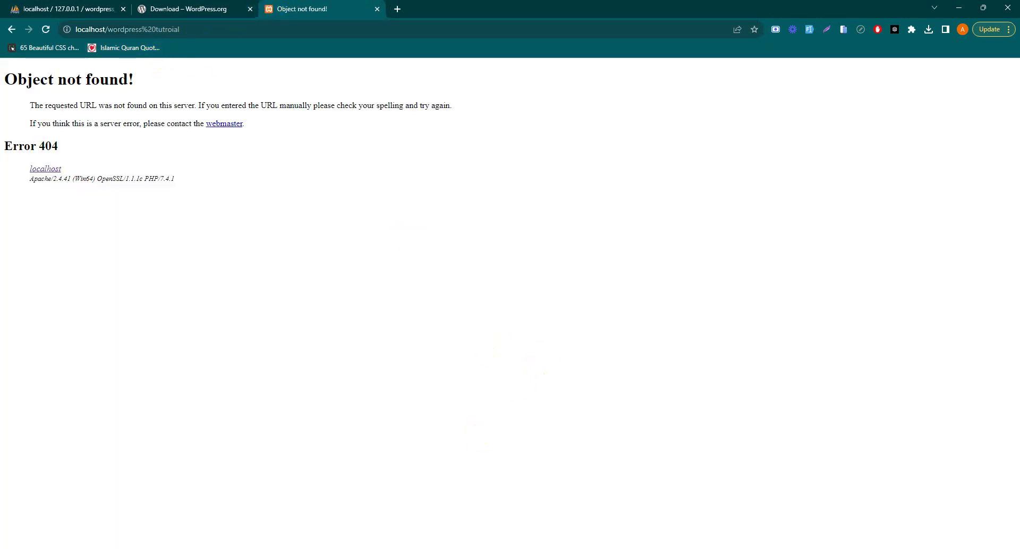
Go up to htdocs and cancel an accidental duplicate paste into wordpress tutorial.
{"action": "mouse_move", "coordinate": [376, 512]}
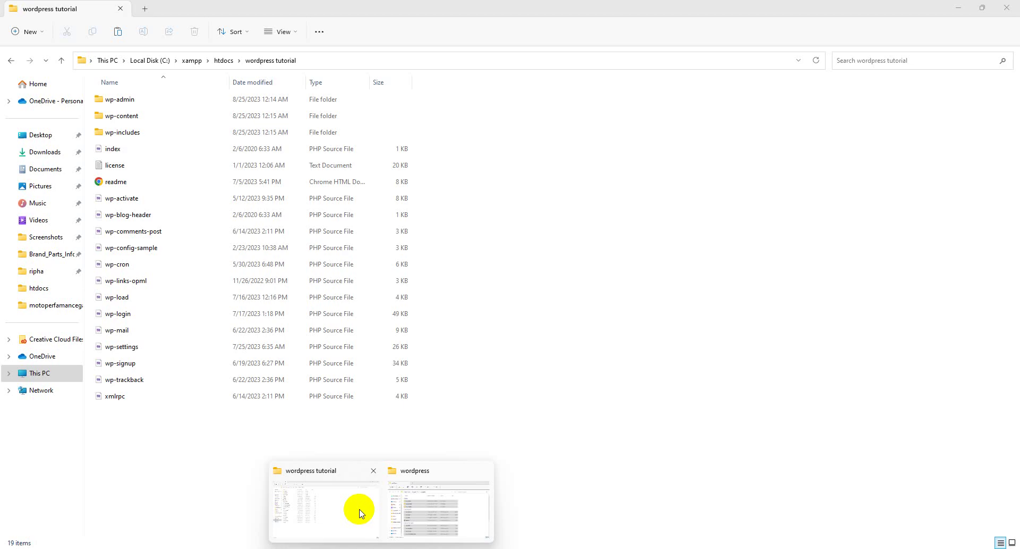
{"action": "left_click", "coordinate": [360, 512]}
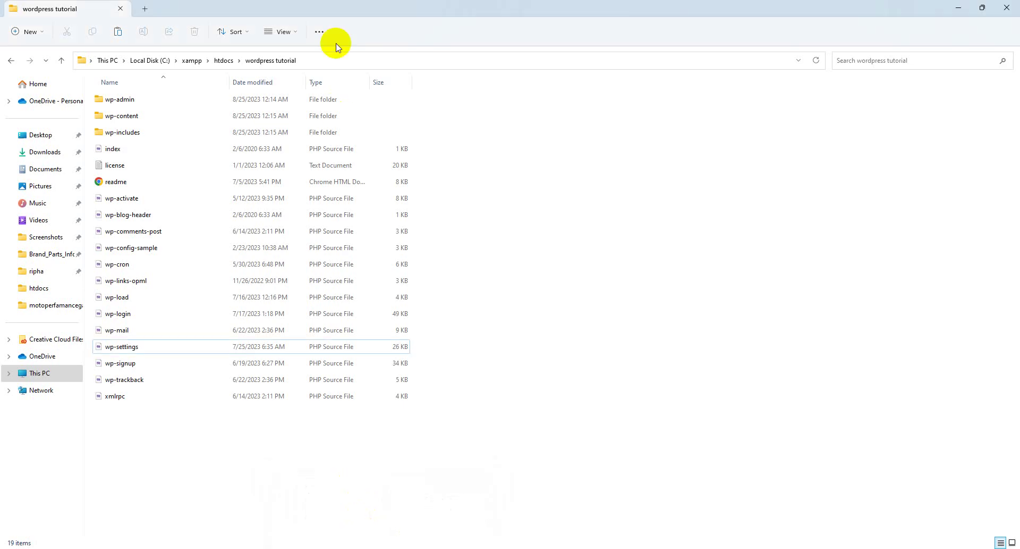
{"action": "left_click", "coordinate": [222, 60]}
{"action": "right_click", "coordinate": [134, 217]}
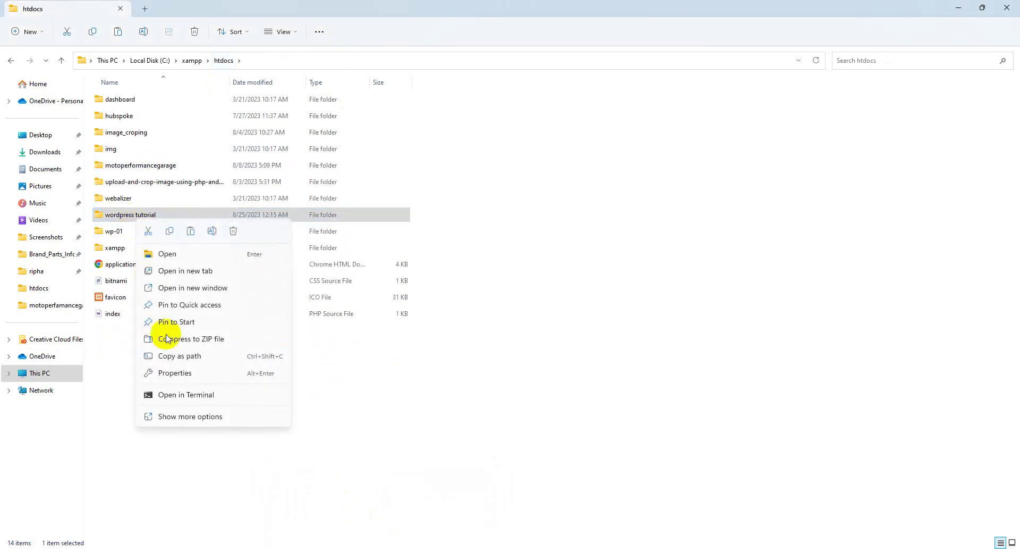
{"action": "left_click", "coordinate": [195, 232]}
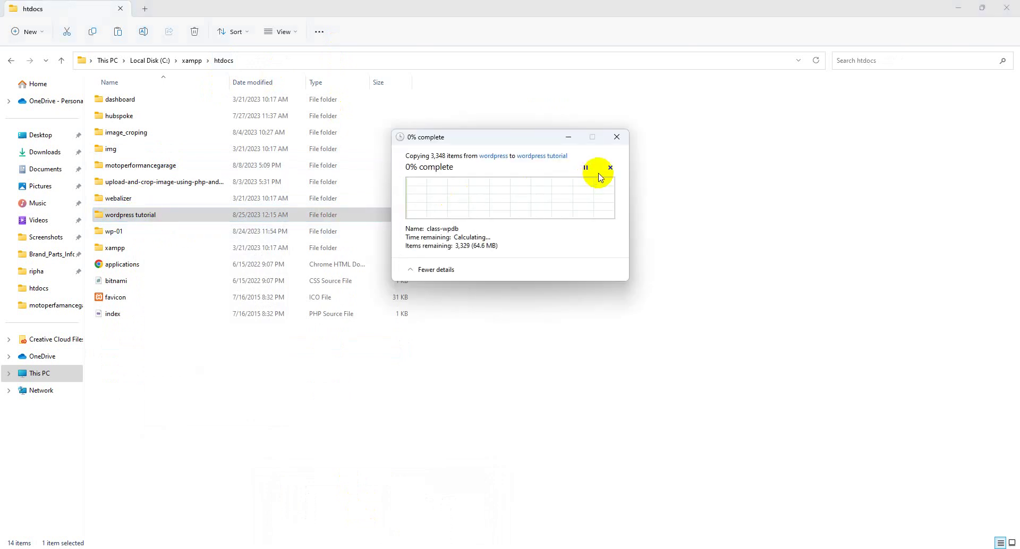
{"action": "left_click", "coordinate": [610, 168]}
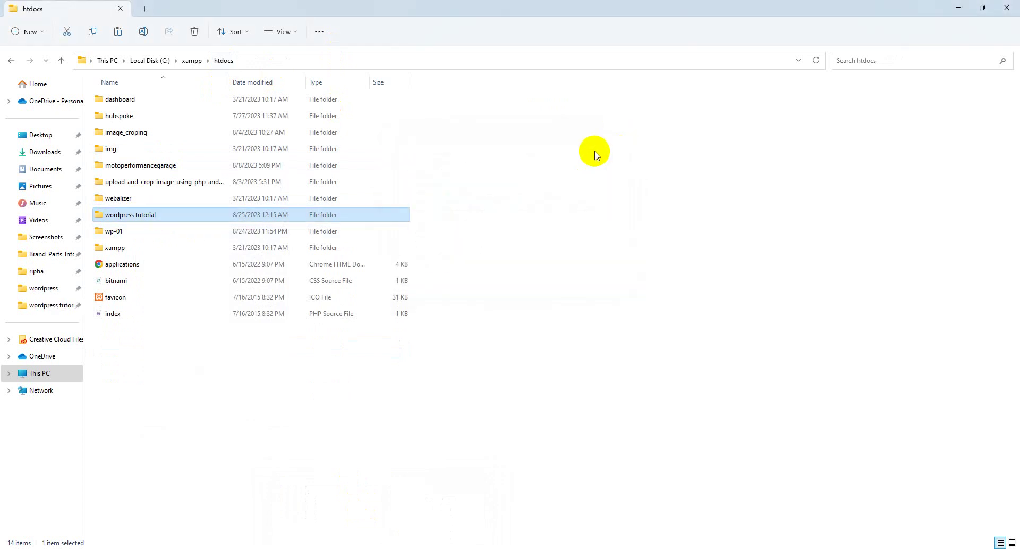
Rename the wordpress tutorial folder to wordpresstutorial, removing the space.
{"action": "right_click", "coordinate": [172, 217]}
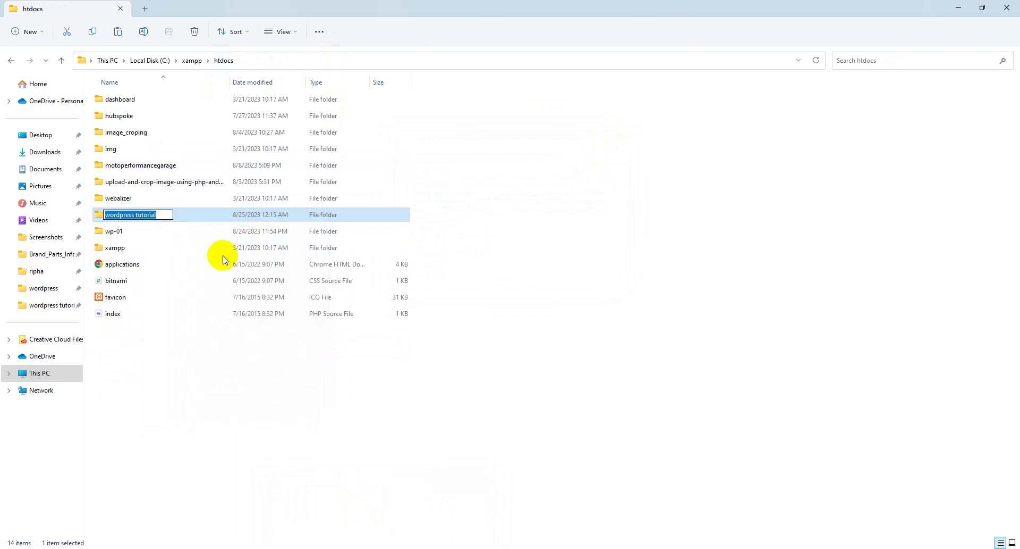
{"action": "key", "text": "BackSpace"}
{"action": "key", "text": "ctrl+z"}
{"action": "key", "text": "ctrl+a"}
{"action": "key", "text": "ctrl+c"}
{"action": "key", "text": "Return"}
{"action": "key", "text": "alt+Tab"}
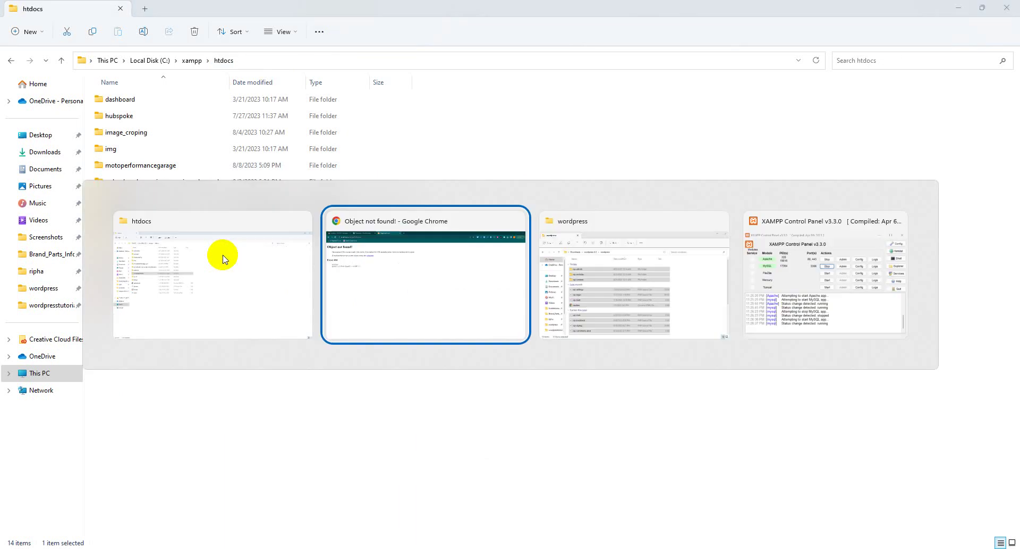
Load the WordPress setup at localhost/wordpresstutorial, choose English, and continue to the database form.
{"action": "left_click_drag", "start_coordinate": [193, 31], "coordinate": [109, 35]}
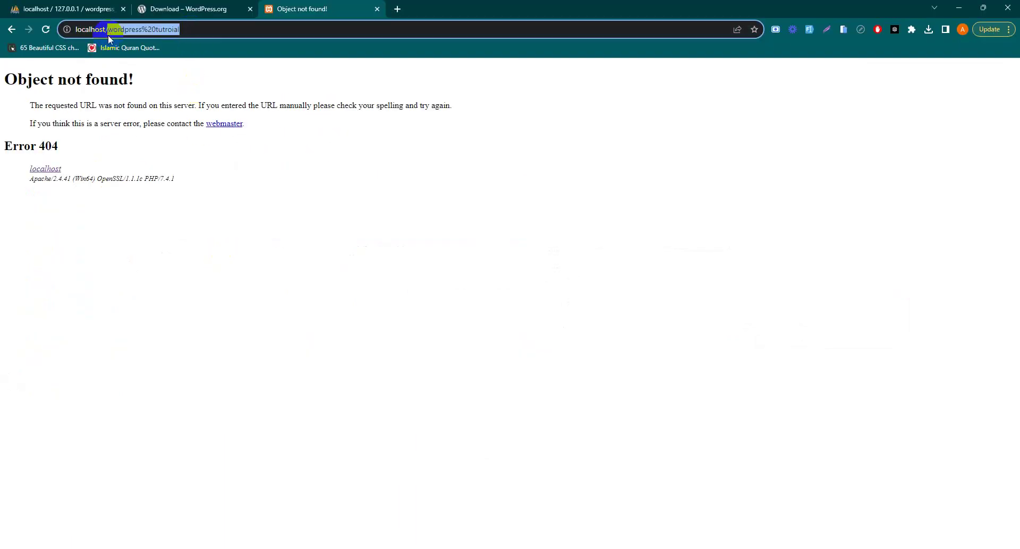
{"action": "key", "text": "ctrl+v"}
{"action": "key", "text": "Return"}
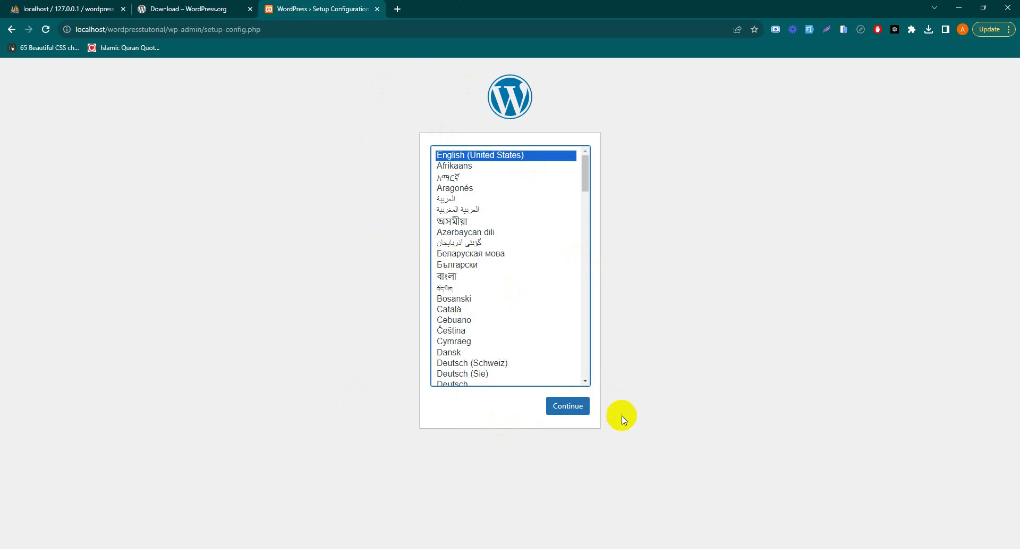
{"action": "left_click", "coordinate": [568, 405]}
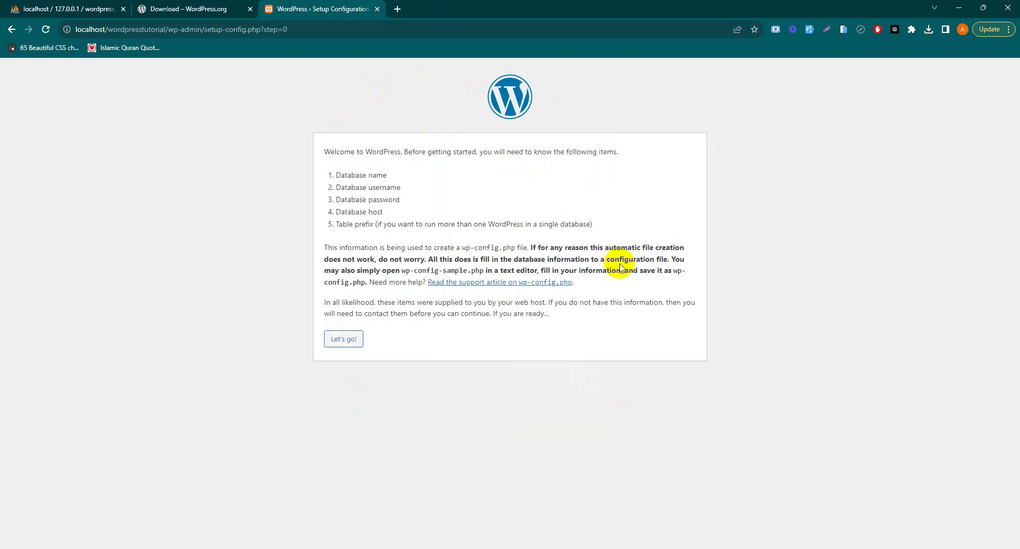
{"action": "left_click", "coordinate": [355, 338]}
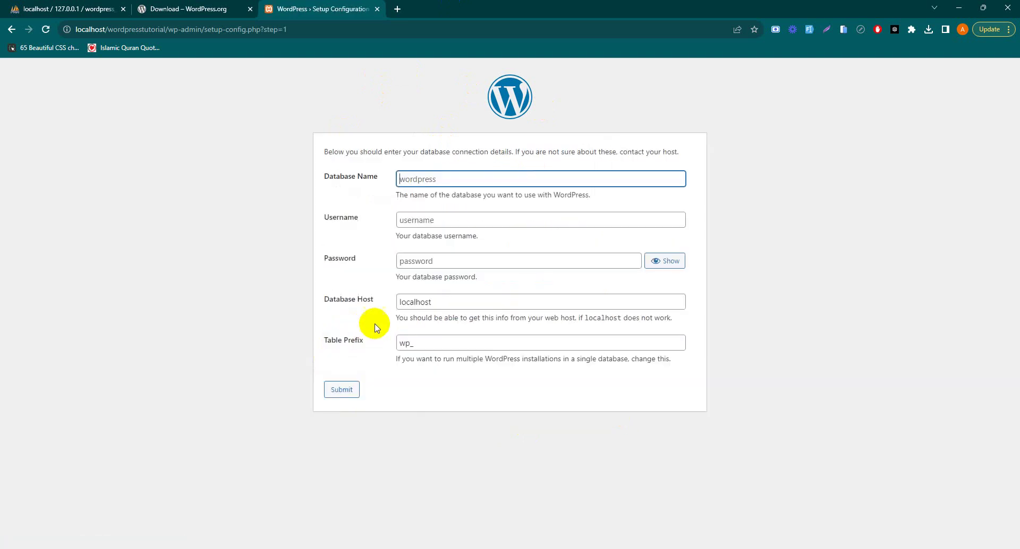
Copy the database name from phpMyAdmin and enter wordpress_website as the Database Name.
{"action": "left_click", "coordinate": [68, 11]}
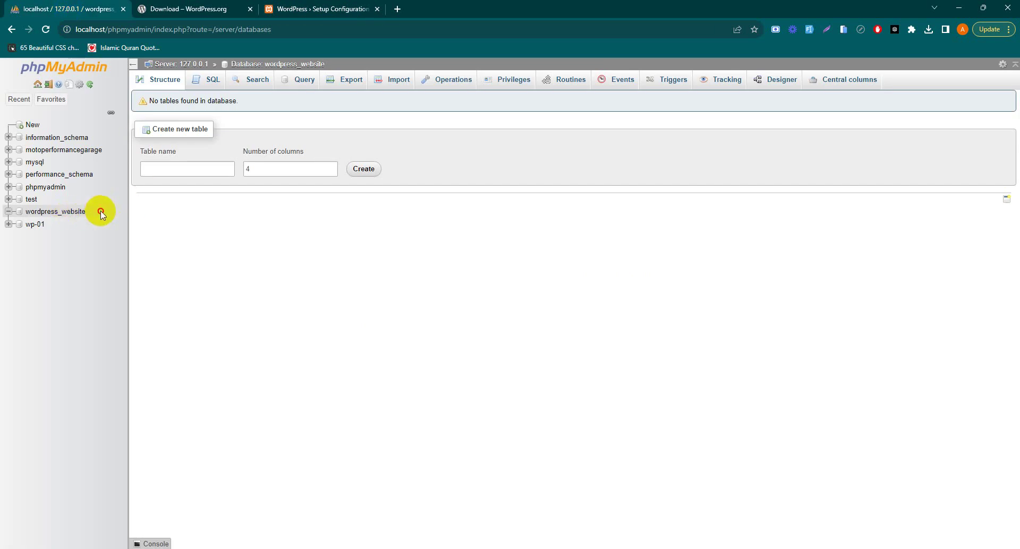
{"action": "left_click_drag", "start_coordinate": [101, 210], "coordinate": [37, 211]}
{"action": "key", "text": "ctrl+c"}
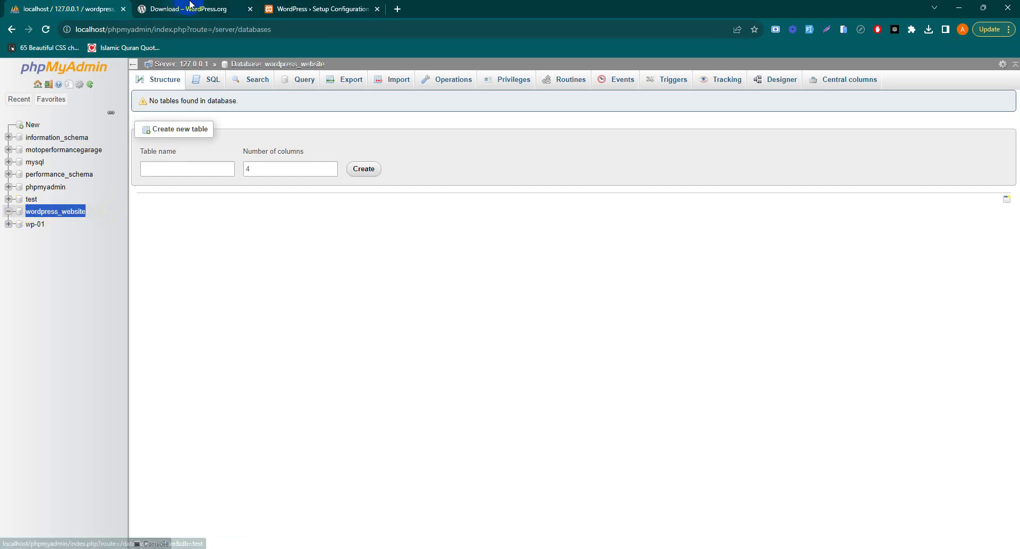
{"action": "left_click", "coordinate": [318, 9]}
{"action": "double_click", "coordinate": [433, 178]}
{"action": "key", "text": "ctrl+v"}
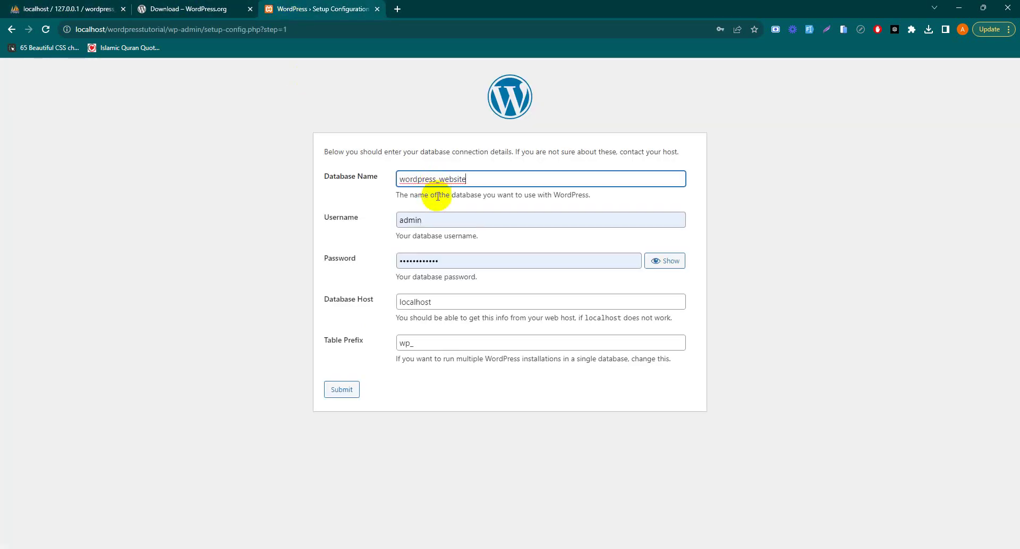
Set the database username to root with an empty password and submit.
{"action": "double_click", "coordinate": [433, 219]}
{"action": "type", "text": "root"}
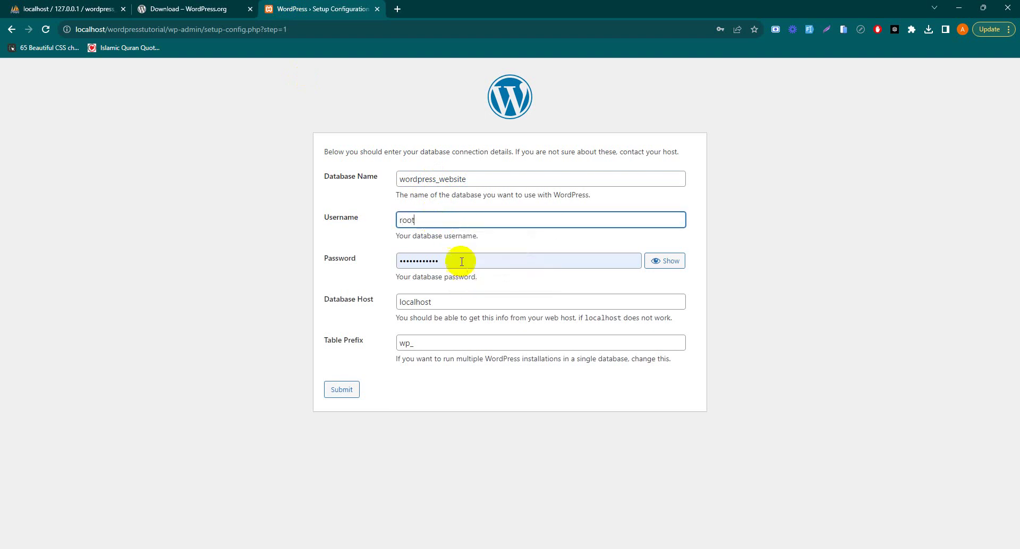
{"action": "double_click", "coordinate": [461, 261]}
{"action": "key", "text": "BackSpace"}
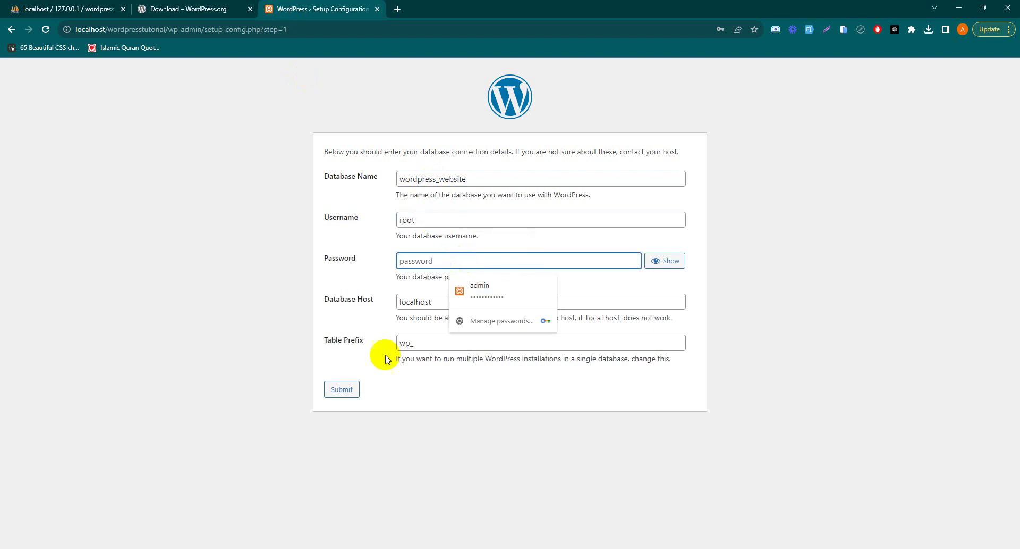
{"action": "left_click", "coordinate": [408, 393]}
{"action": "left_click", "coordinate": [346, 390]}
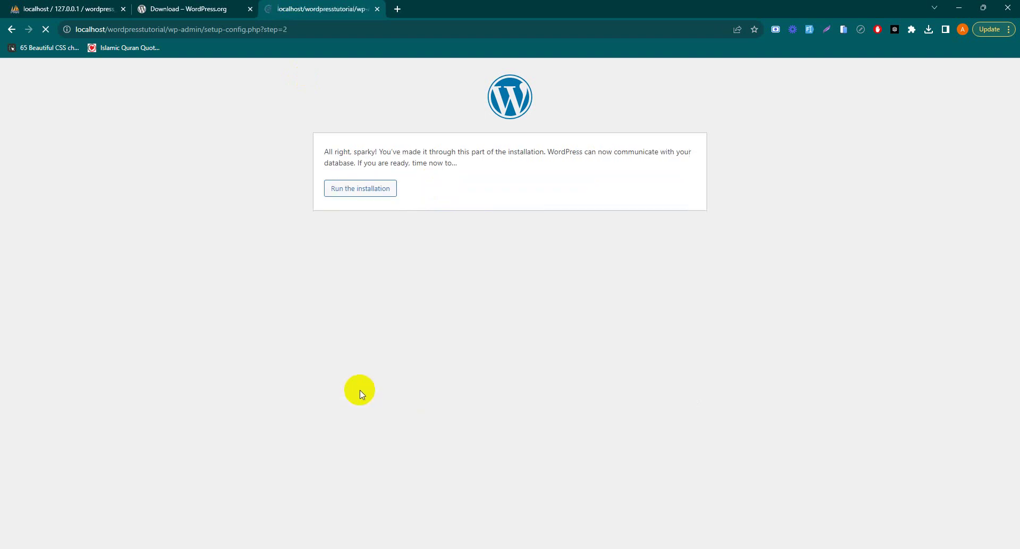
Run the installation and enter Blog as the site title and admin as the username.
{"action": "left_click", "coordinate": [363, 191]}
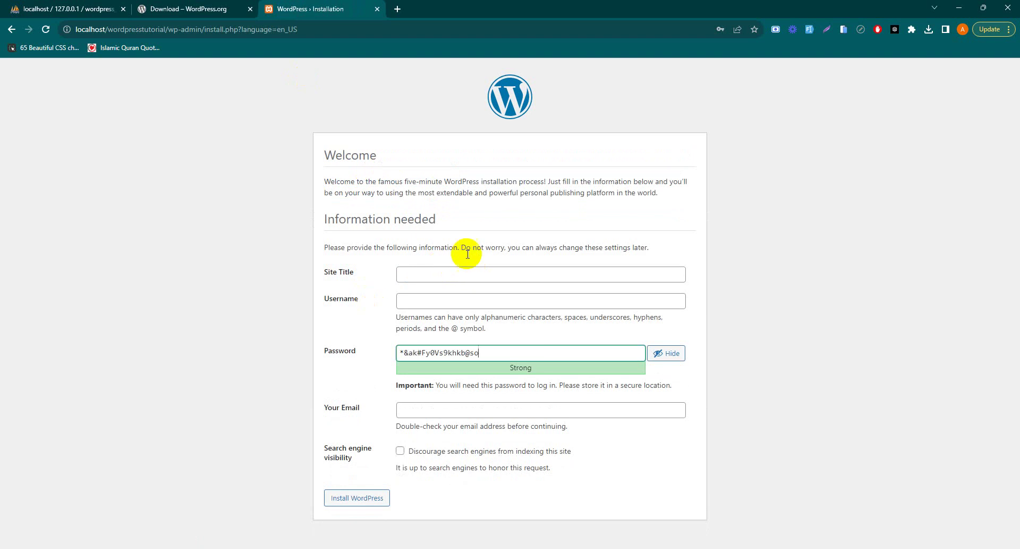
{"action": "left_click", "coordinate": [444, 272]}
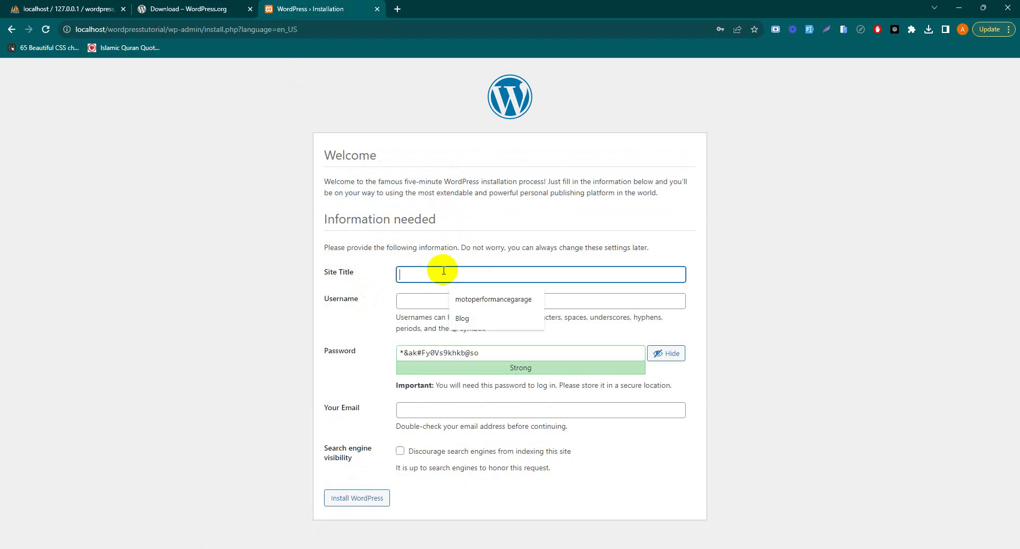
{"action": "left_click", "coordinate": [460, 317]}
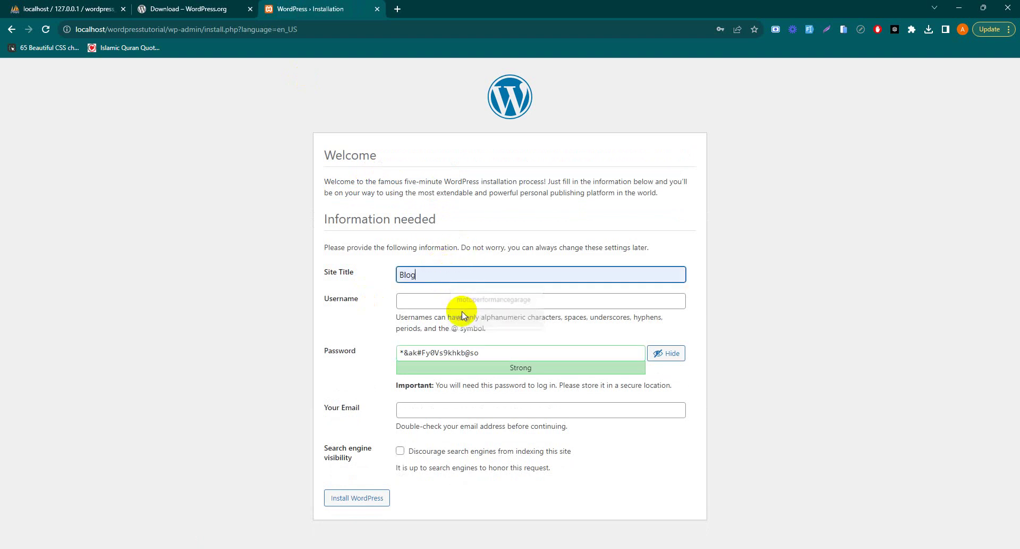
{"action": "left_click", "coordinate": [433, 297]}
{"action": "left_click", "coordinate": [463, 324]}
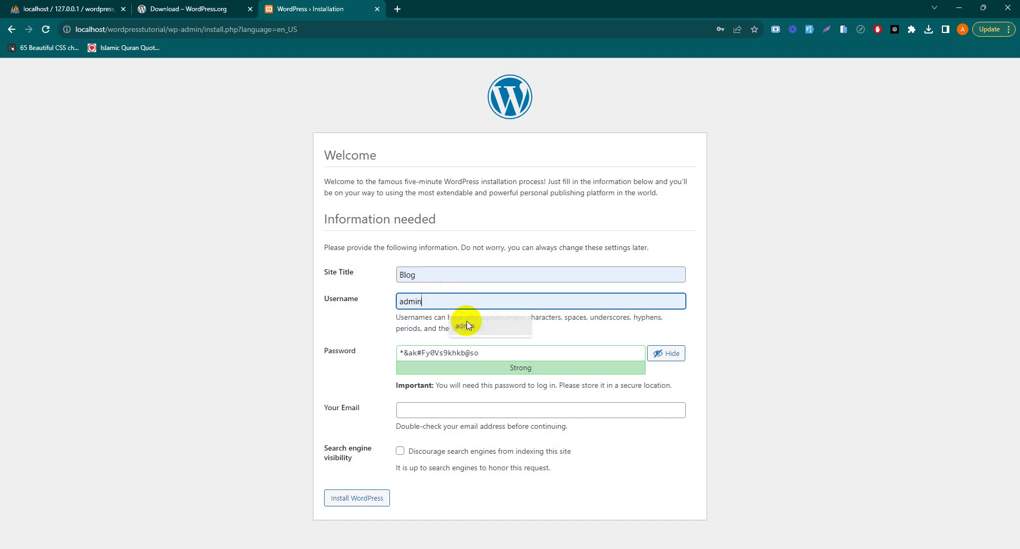
{"action": "triple_click", "coordinate": [470, 353]}
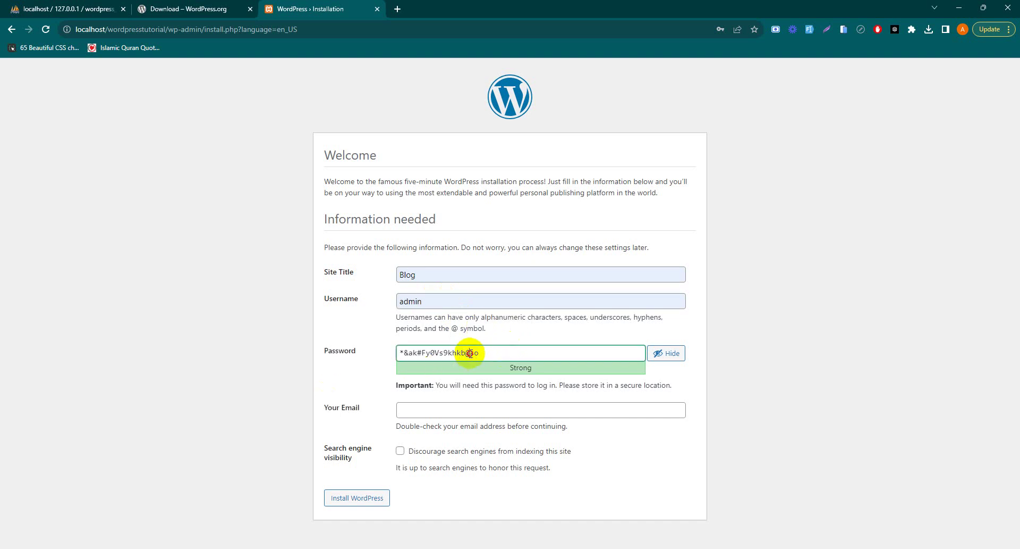
{"action": "type", "text": "123456"}
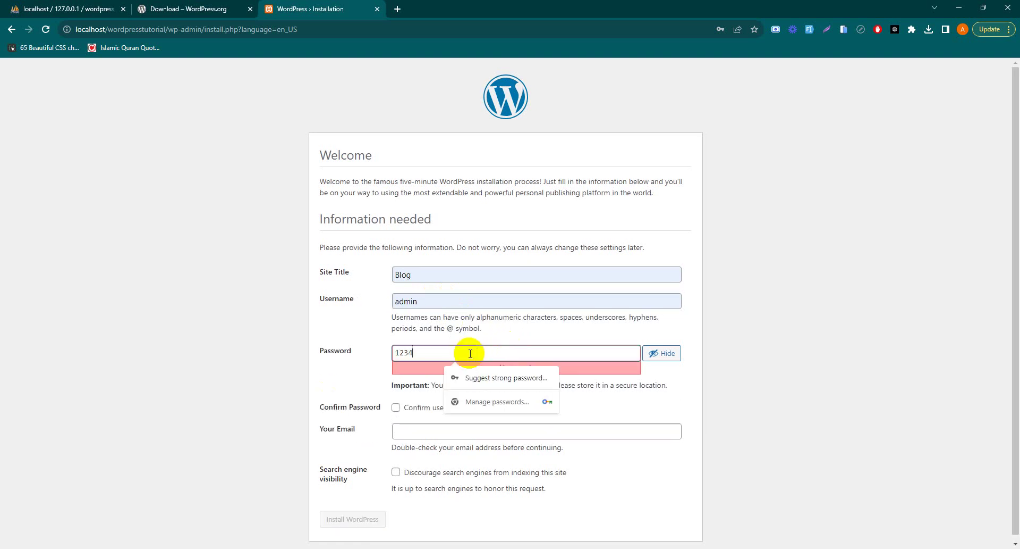
{"action": "left_click", "coordinate": [396, 407]}
{"action": "left_click", "coordinate": [402, 434]}
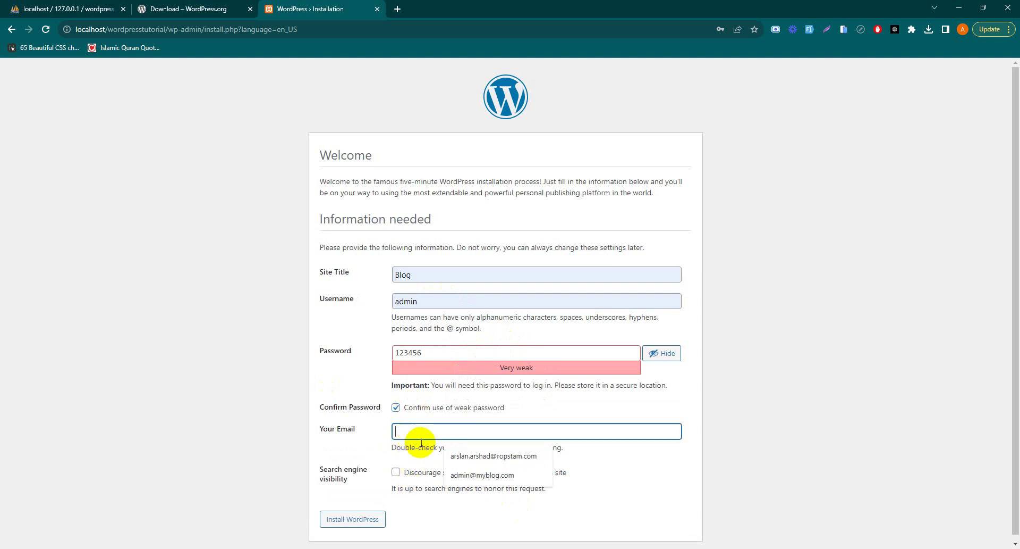
{"action": "left_click", "coordinate": [455, 473]}
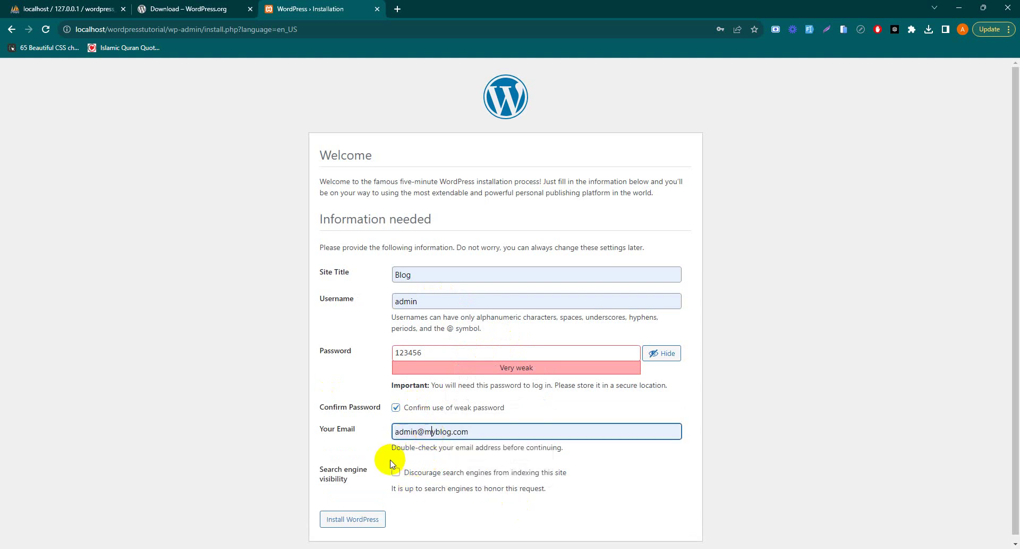
{"action": "scroll", "coordinate": [398, 478], "scroll_direction": "down", "scroll_amount": 1}
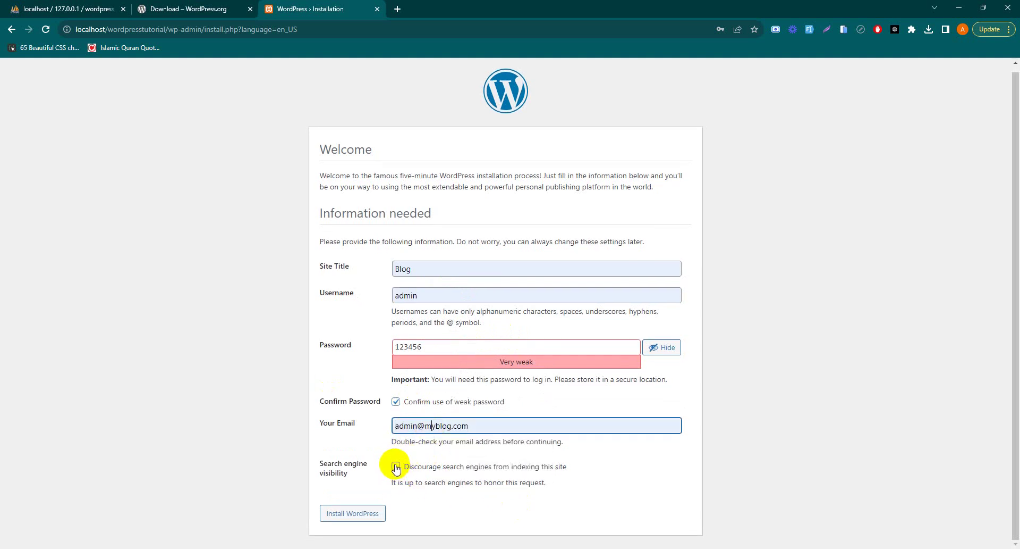
{"action": "left_click", "coordinate": [396, 466]}
{"action": "left_click", "coordinate": [396, 466]}
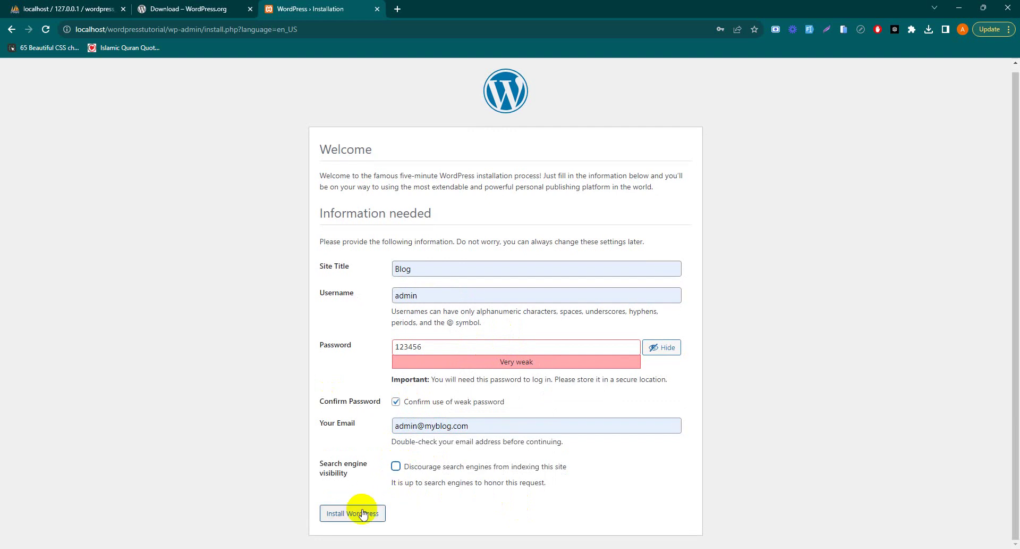
{"action": "left_click", "coordinate": [363, 514]}
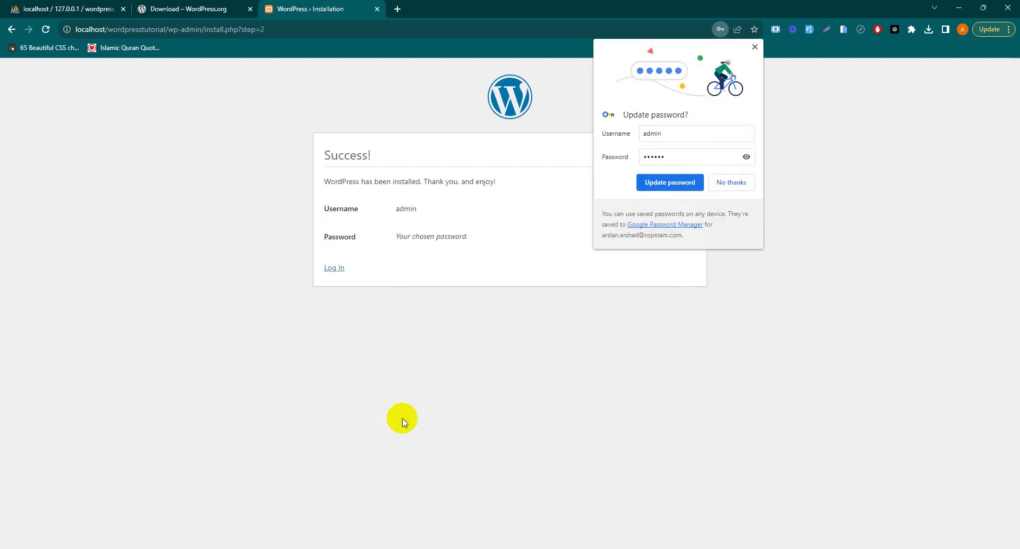
Dismiss Chrome's password prompts and log in to the WordPress admin dashboard.
{"action": "left_click", "coordinate": [603, 173]}
{"action": "left_click", "coordinate": [661, 192]}
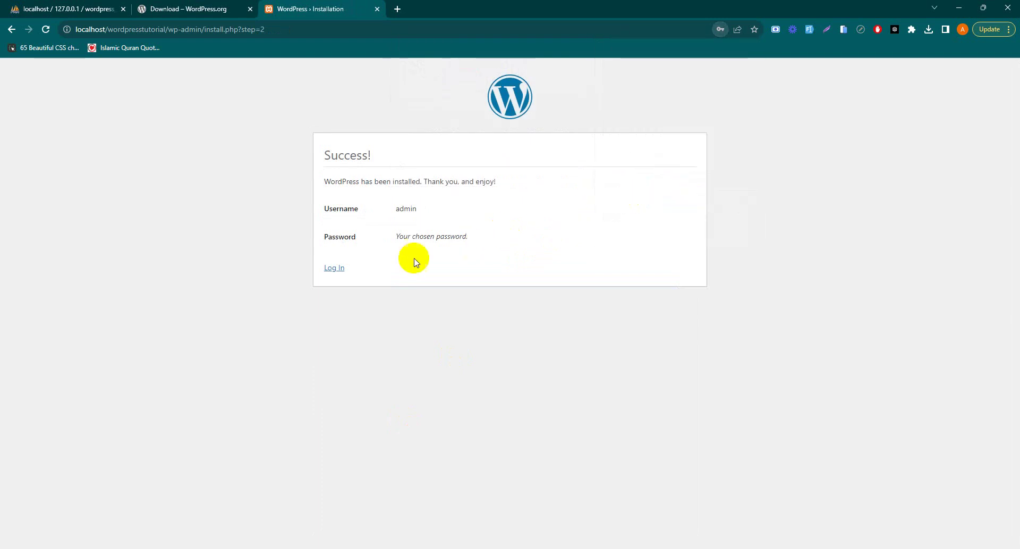
{"action": "left_click", "coordinate": [335, 268]}
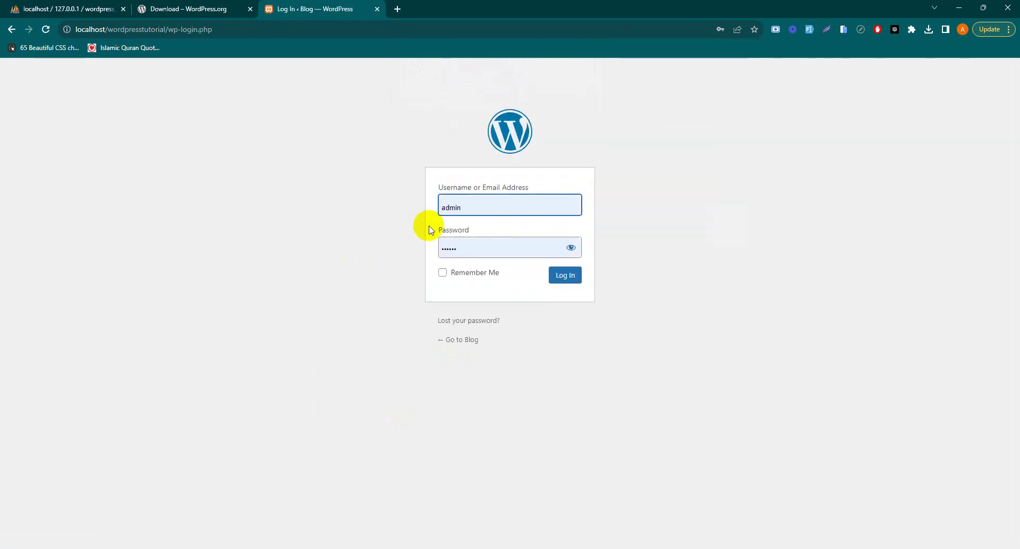
{"action": "left_click", "coordinate": [572, 247]}
{"action": "left_click", "coordinate": [571, 274]}
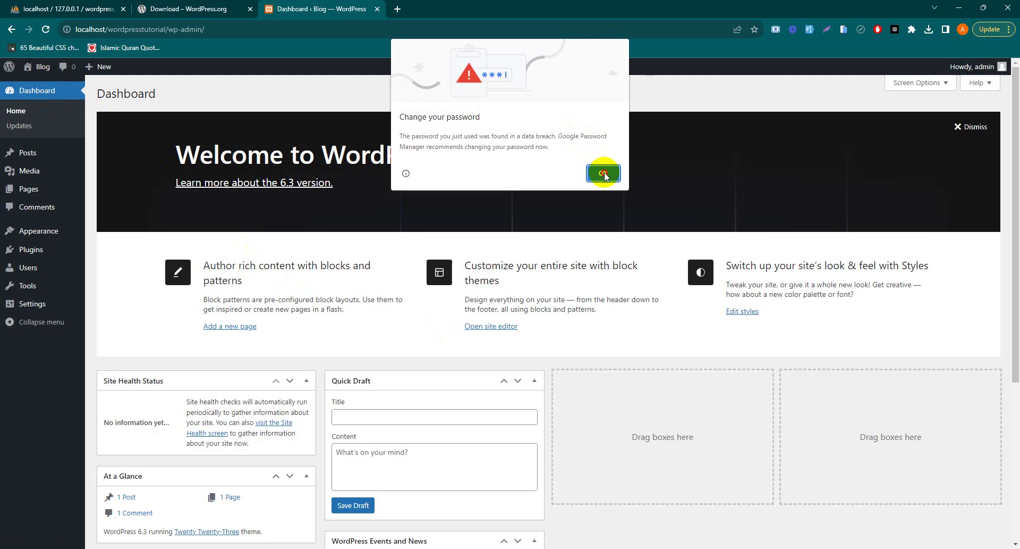
Open the Blog front page in a new tab to view the Hello world! post.
{"action": "left_click", "coordinate": [602, 172]}
{"action": "right_click", "coordinate": [30, 67]}
{"action": "left_click", "coordinate": [45, 79]}
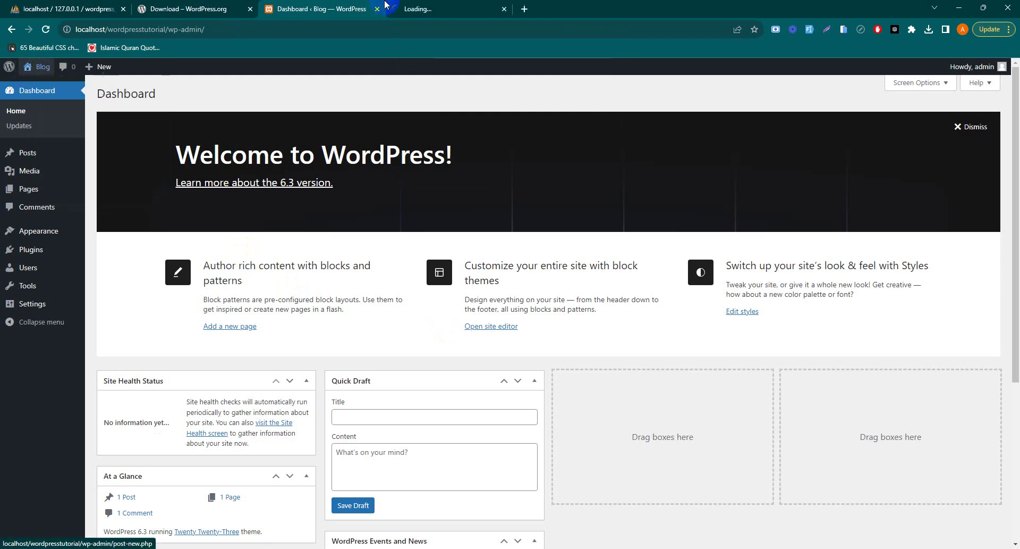
{"action": "left_click", "coordinate": [410, 9]}
{"action": "scroll", "coordinate": [358, 214], "scroll_direction": "down", "scroll_amount": 2}
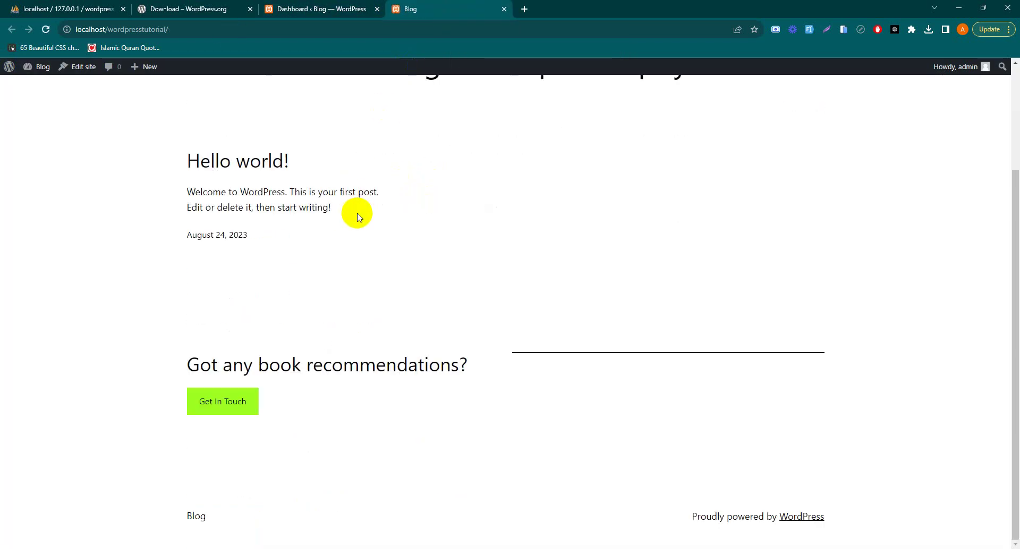